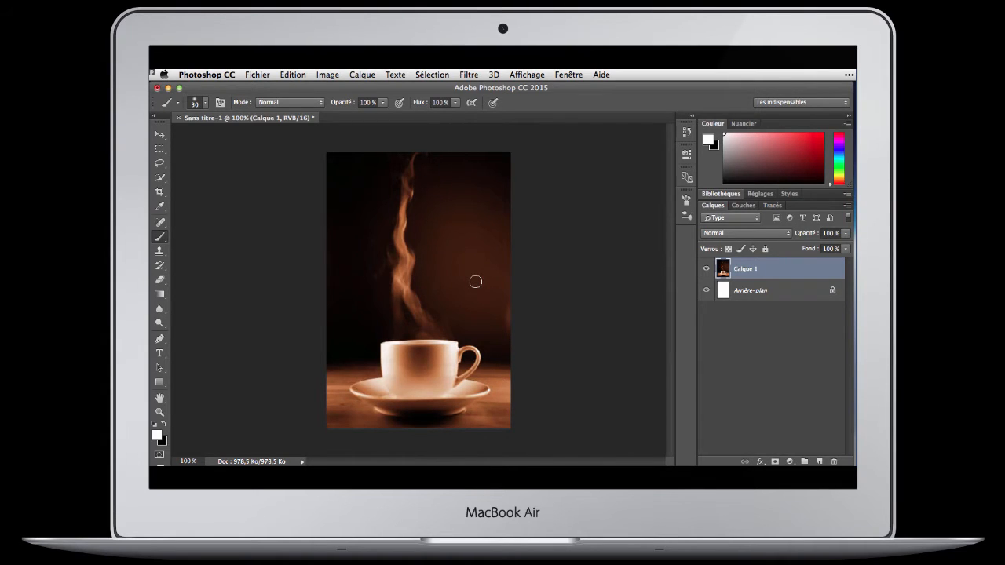
Step: Create a new document 15 cm wide and 15 cm high at a resolution of 100 pixels per inch
{"action": "key", "text": "super+n"}
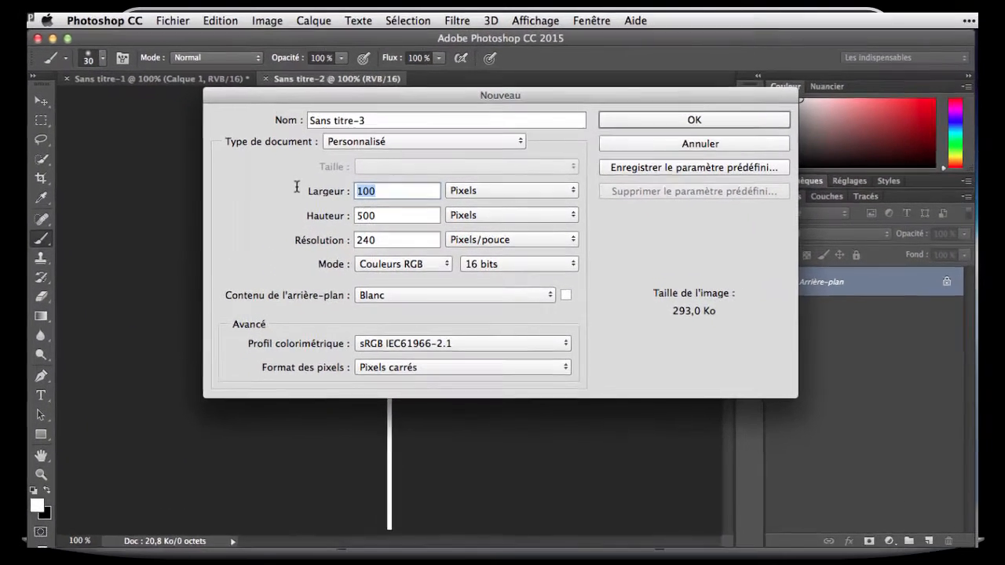
{"action": "type", "text": "15"}
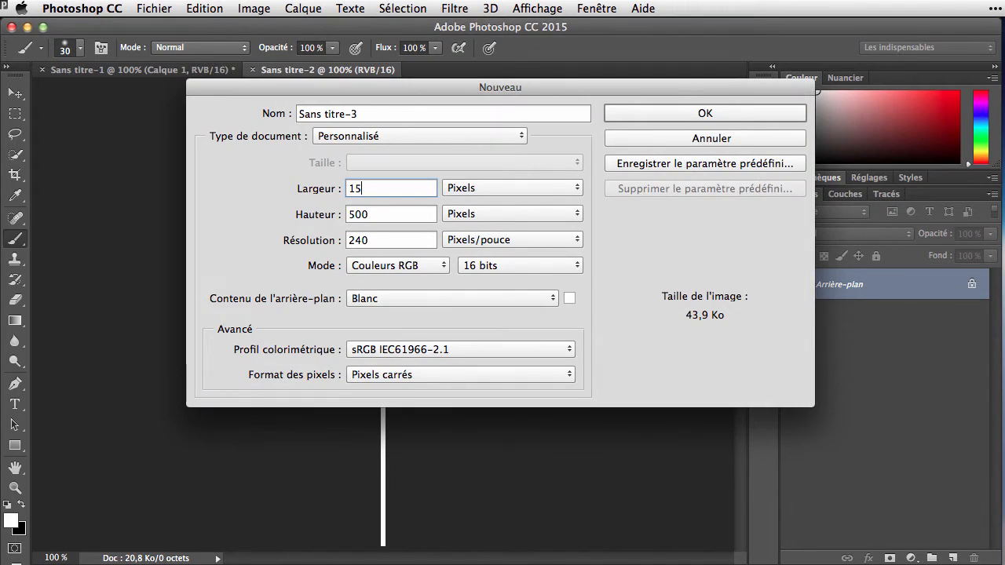
{"action": "left_click_drag", "start_coordinate": [376, 215], "coordinate": [190, 191]}
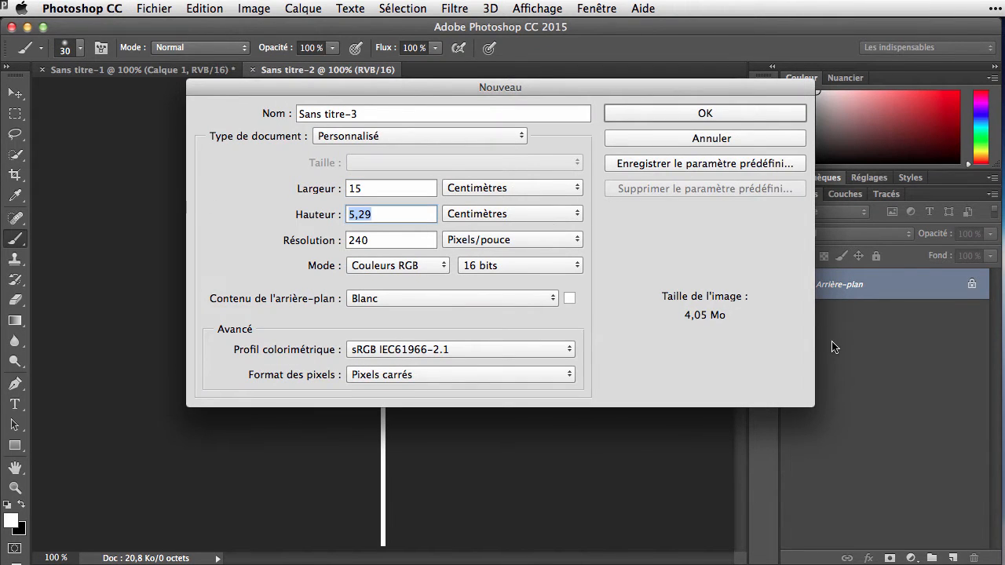
{"action": "type", "text": "15"}
{"action": "left_click_drag", "start_coordinate": [386, 243], "coordinate": [330, 243]}
{"action": "type", "text": "100"}
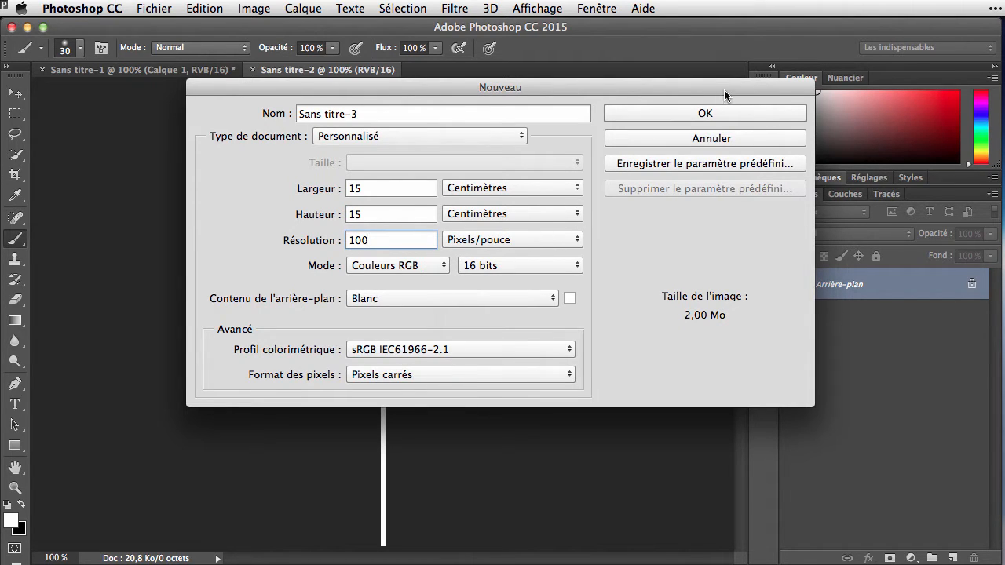
{"action": "left_click", "coordinate": [711, 112]}
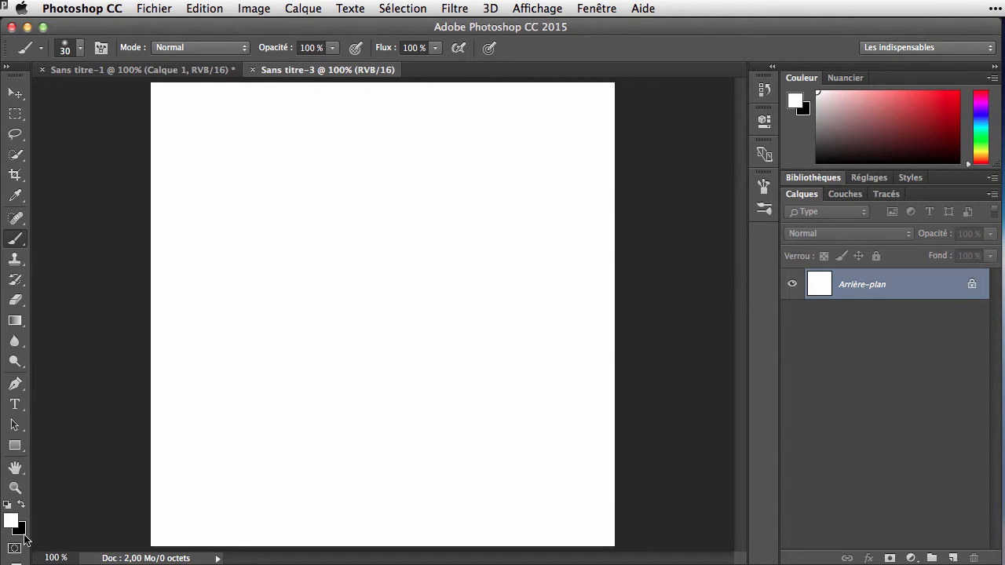
Step: Swap the foreground and background colours and fill the background layer with black
{"action": "left_click", "coordinate": [22, 507]}
{"action": "key", "text": "super+BackSpace"}
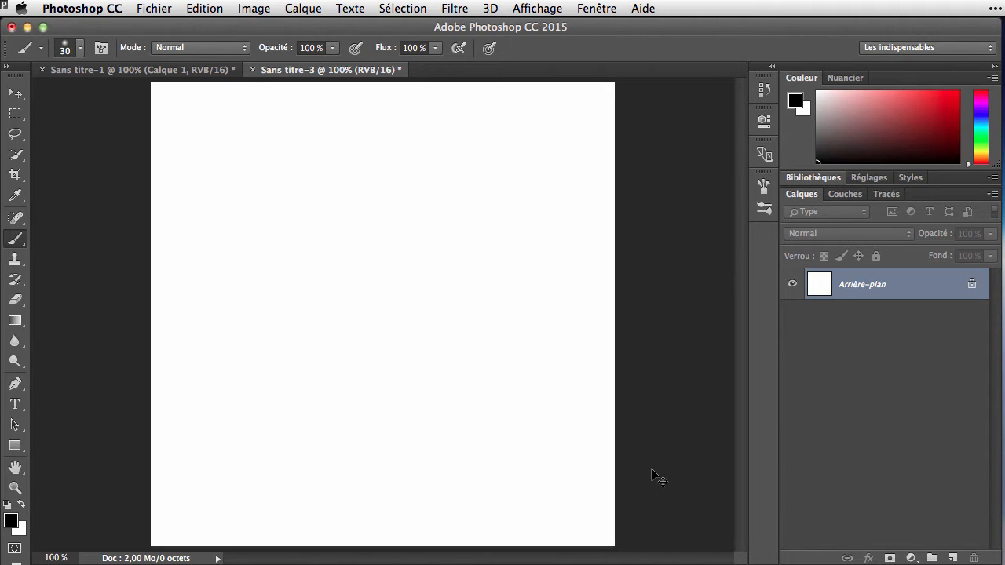
{"action": "key", "text": "alt+BackSpace"}
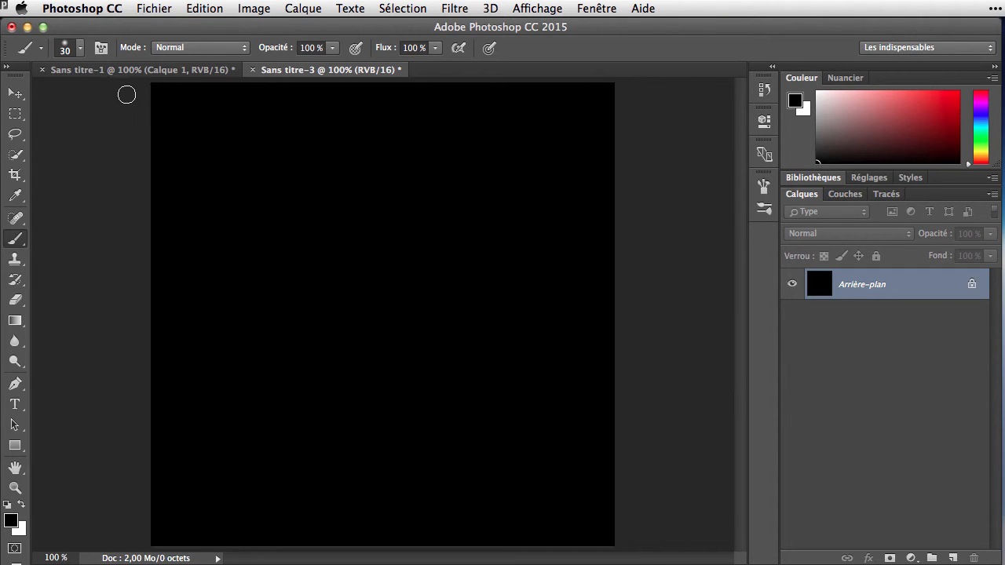
Step: Render a Halo lens flare on the black background with 100% brightness and the Focale fixe Film lens
{"action": "left_click", "coordinate": [455, 9]}
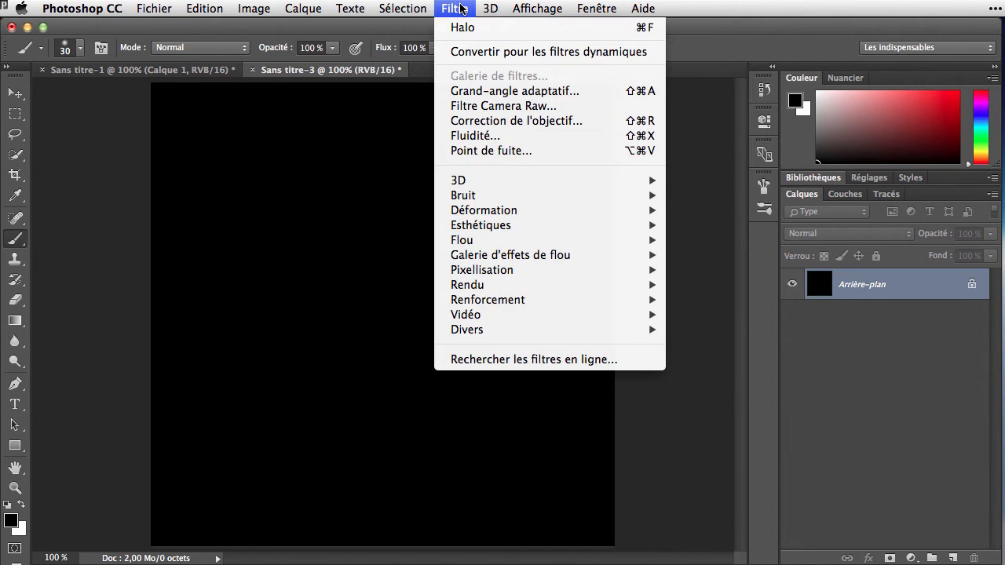
{"action": "mouse_move", "coordinate": [506, 289]}
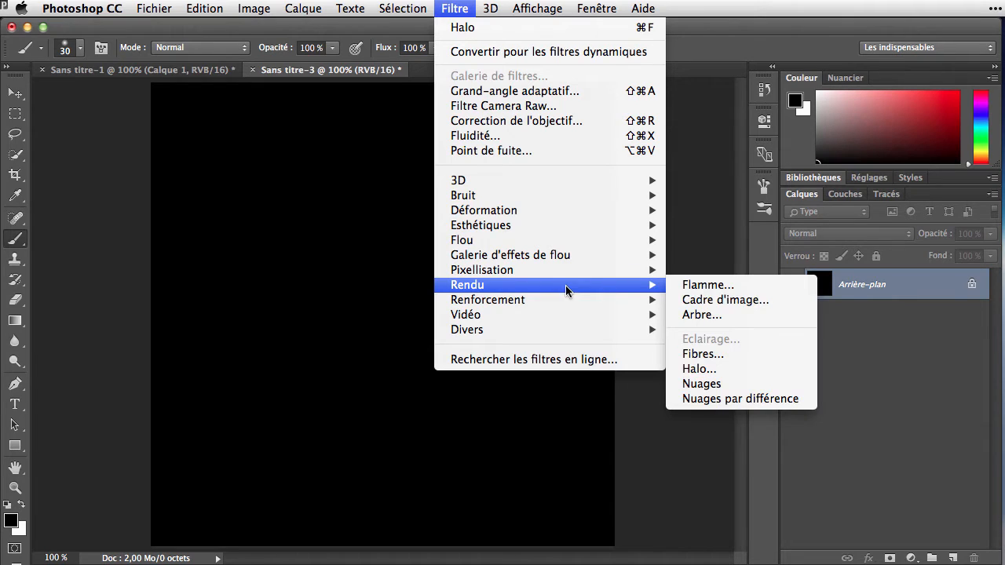
{"action": "left_click", "coordinate": [738, 368]}
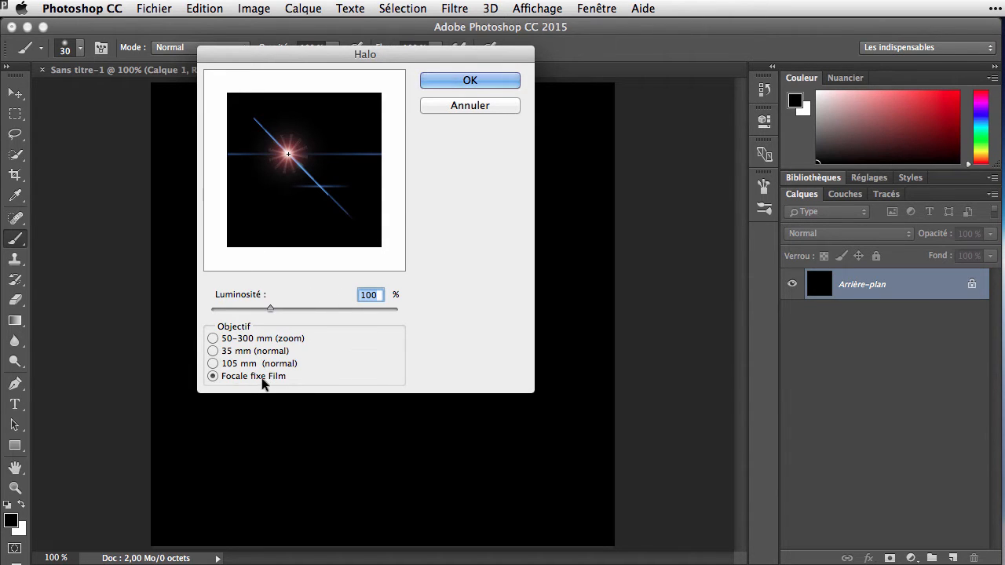
{"action": "left_click", "coordinate": [469, 82]}
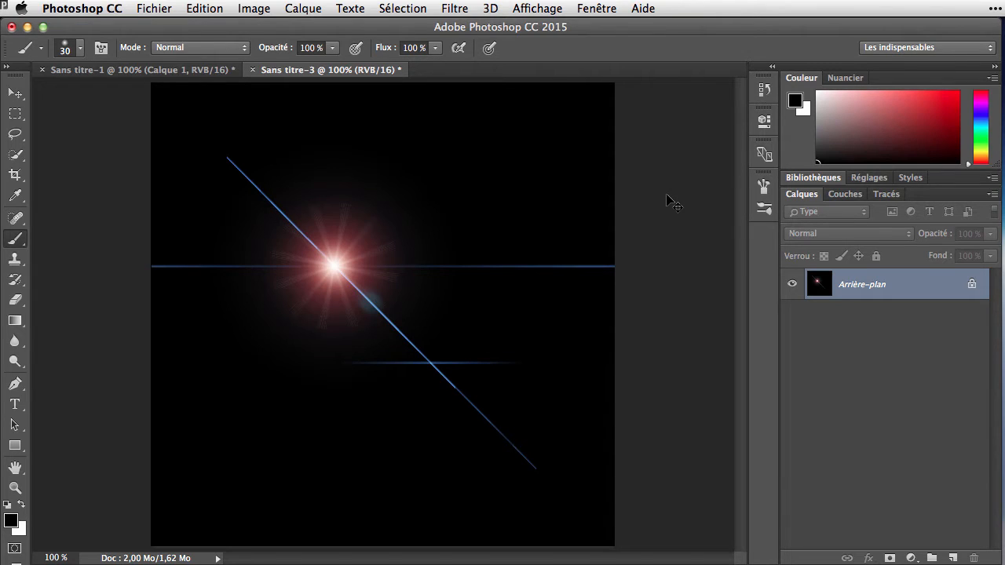
Step: Desaturate the flare image and invert its tones
{"action": "key", "text": "super+shift+u"}
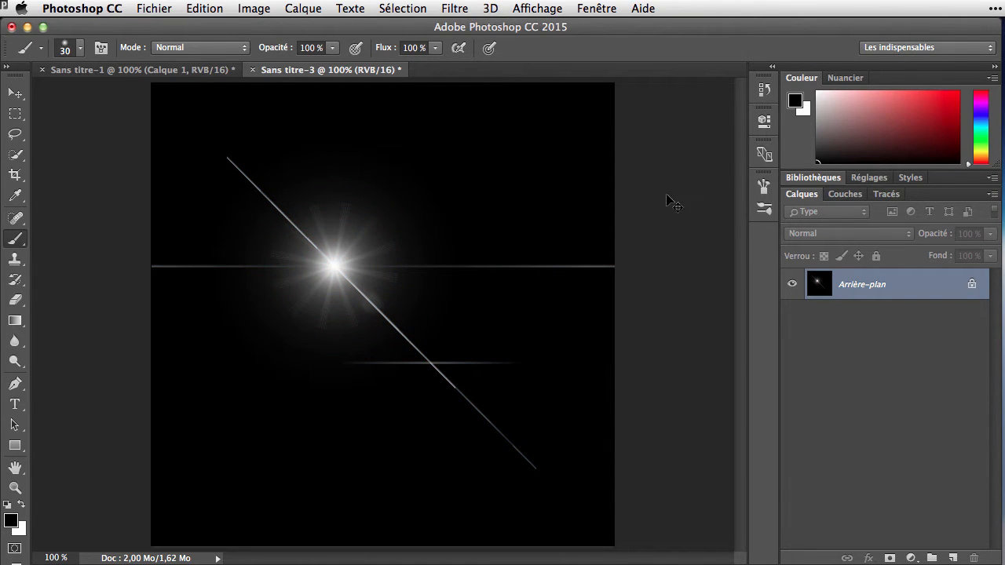
{"action": "key", "text": "super+i"}
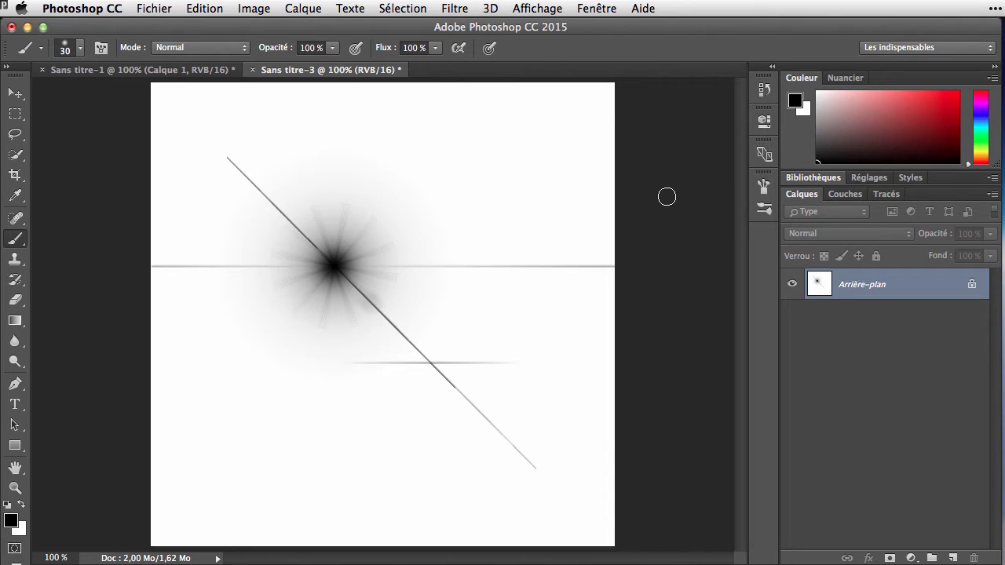
Step: Brush white over the outer ends of the horizontal ray, reducing the brush opacity to 56% for softer fading
{"action": "key", "text": "x"}
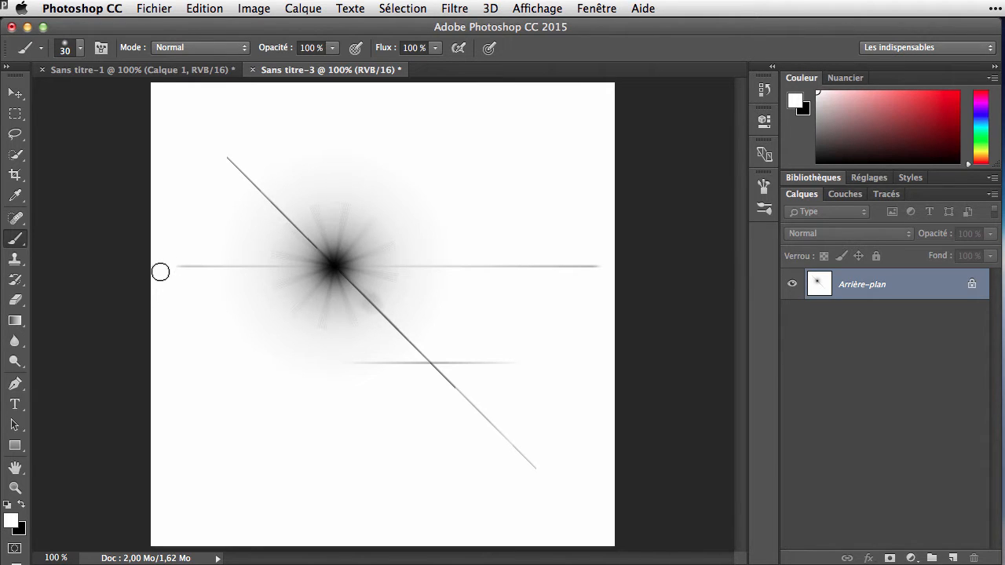
{"action": "left_click", "coordinate": [333, 48]}
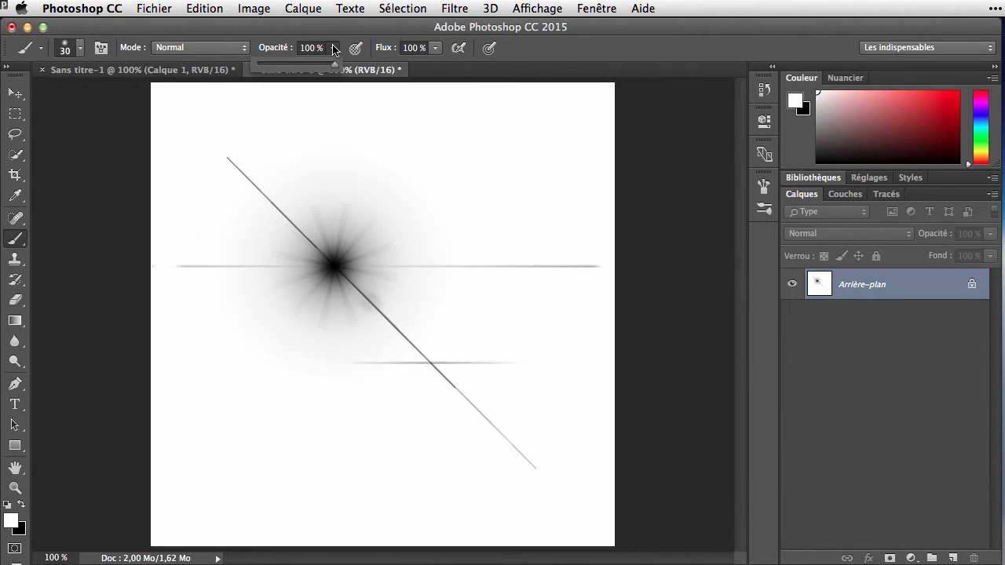
{"action": "left_click_drag", "start_coordinate": [320, 62], "coordinate": [301, 64]}
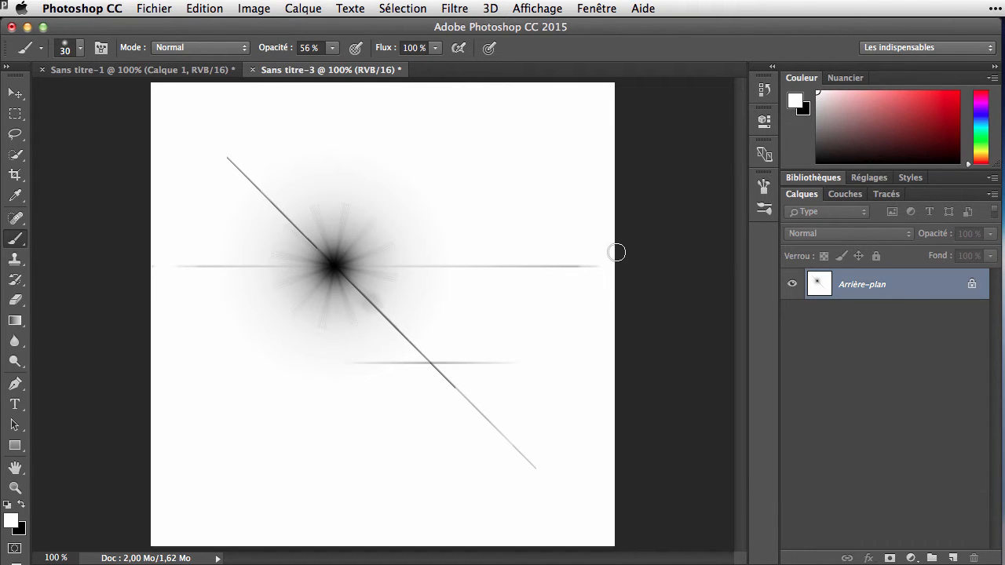
Step: Define the flare image as a brush preset named étincelle
{"action": "left_click", "coordinate": [209, 8]}
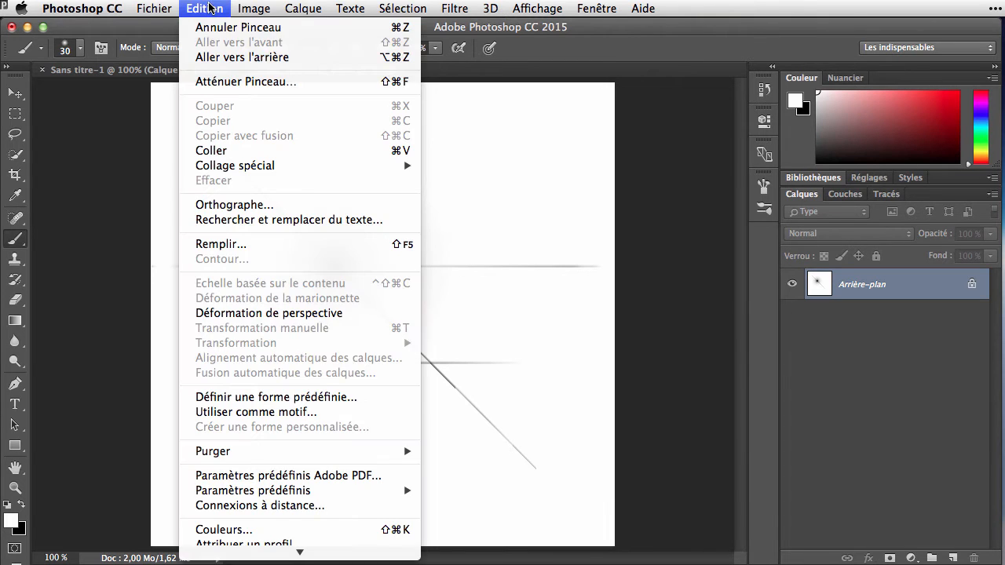
{"action": "left_click", "coordinate": [292, 397]}
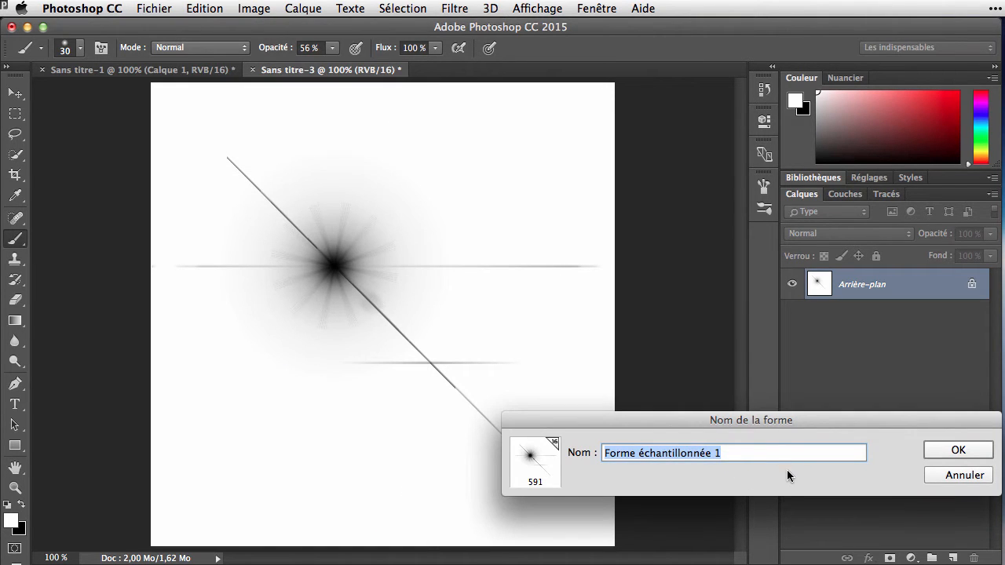
{"action": "type", "text": "étincelle"}
{"action": "key", "text": "Return"}
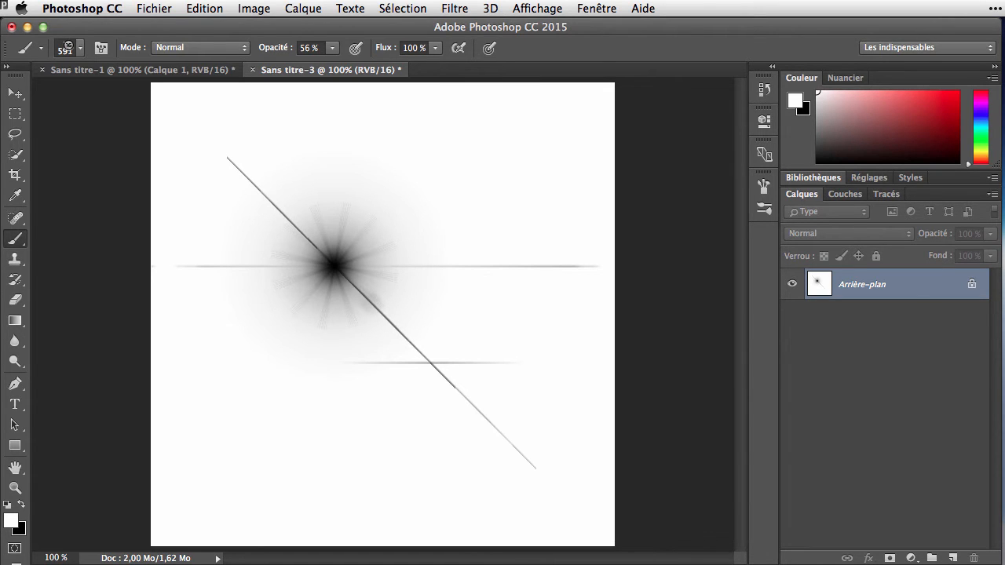
Step: In the coffee cup document, enable the brush's Dynamique de forme with size variation 100%, angle variation 33% and roundness variation 30%
{"action": "left_click", "coordinate": [204, 73]}
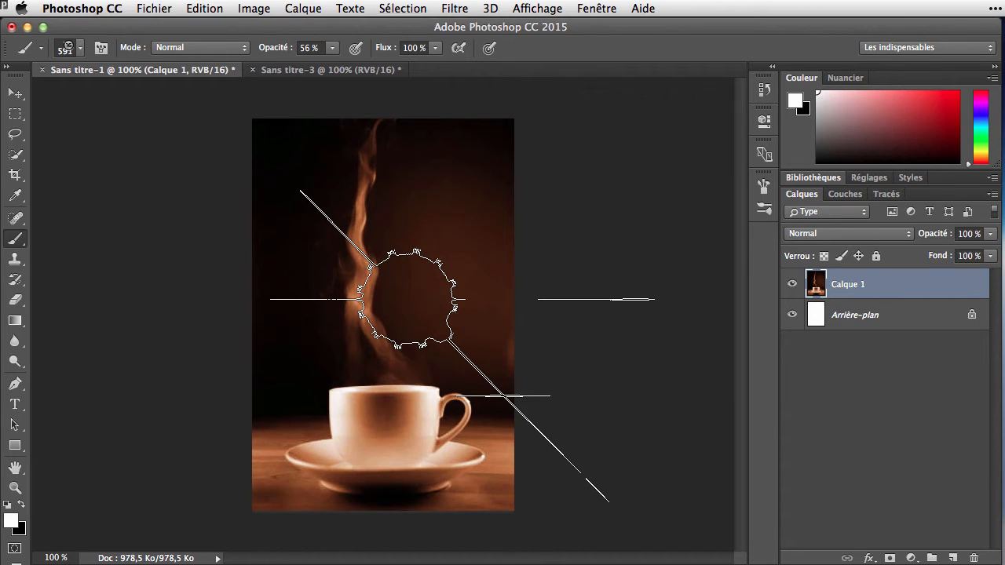
{"action": "left_click", "coordinate": [595, 9]}
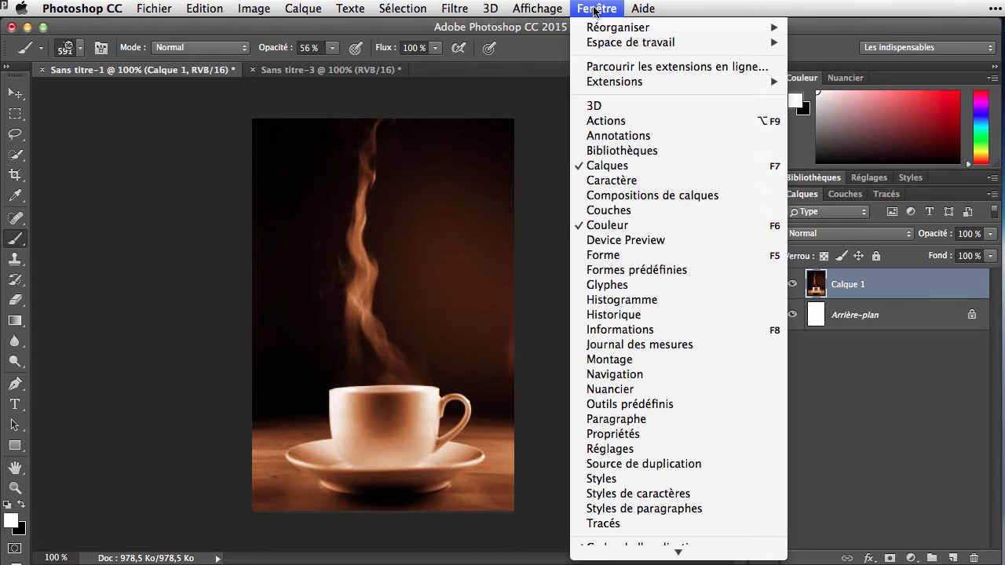
{"action": "left_click", "coordinate": [652, 257]}
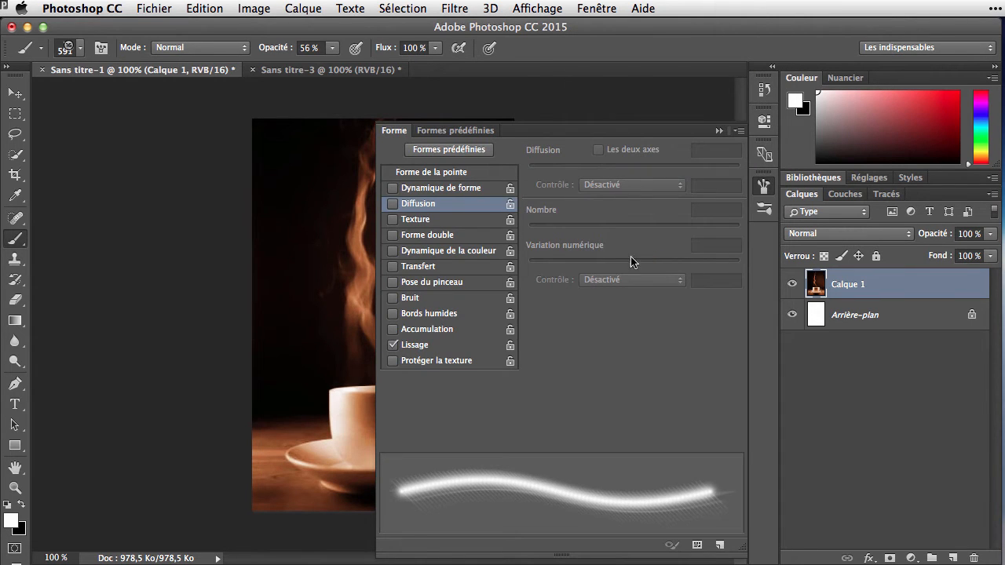
{"action": "left_click", "coordinate": [393, 189]}
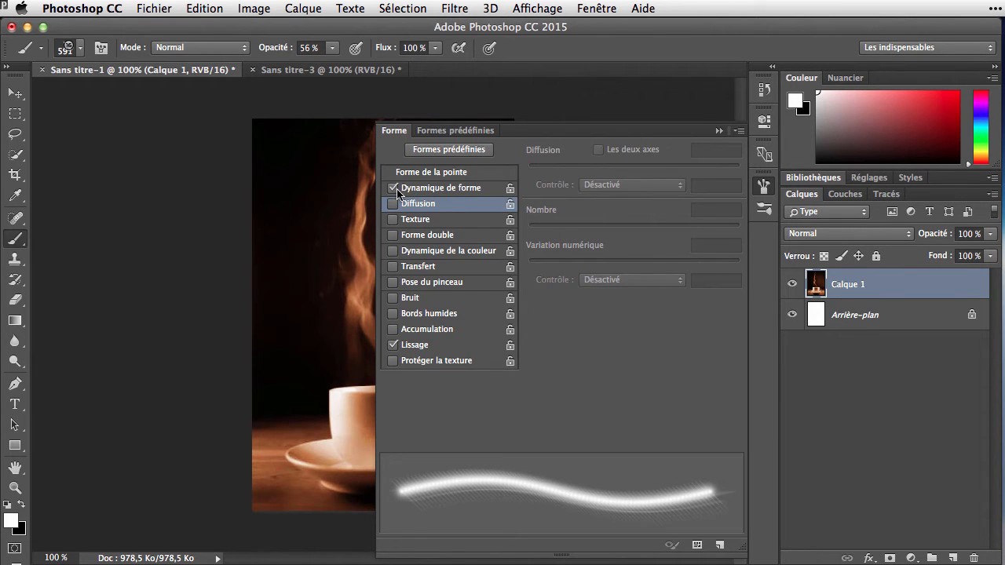
{"action": "left_click", "coordinate": [447, 188]}
{"action": "left_click_drag", "start_coordinate": [529, 167], "coordinate": [739, 168]}
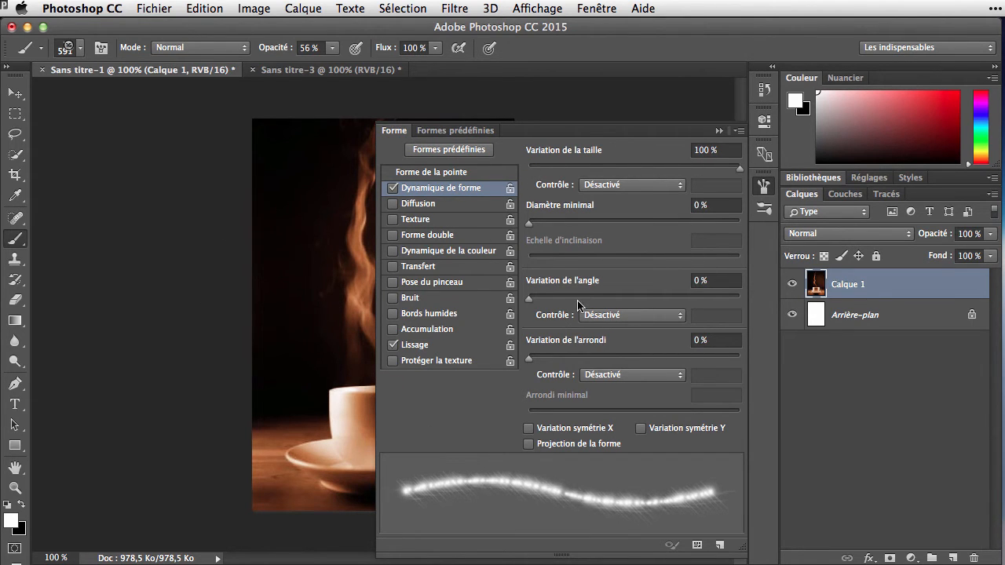
{"action": "left_click_drag", "start_coordinate": [528, 300], "coordinate": [599, 301]}
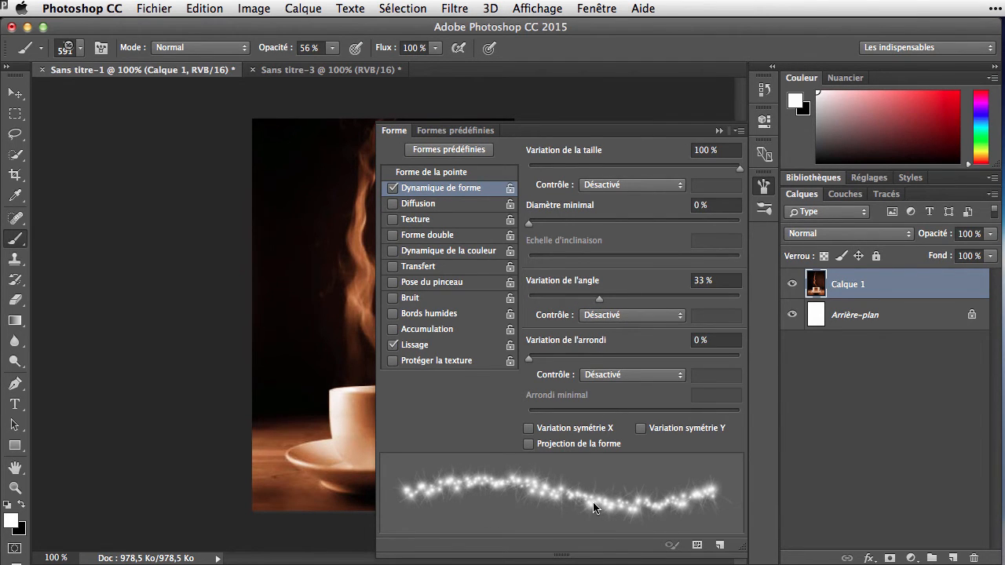
{"action": "left_click_drag", "start_coordinate": [532, 360], "coordinate": [592, 361]}
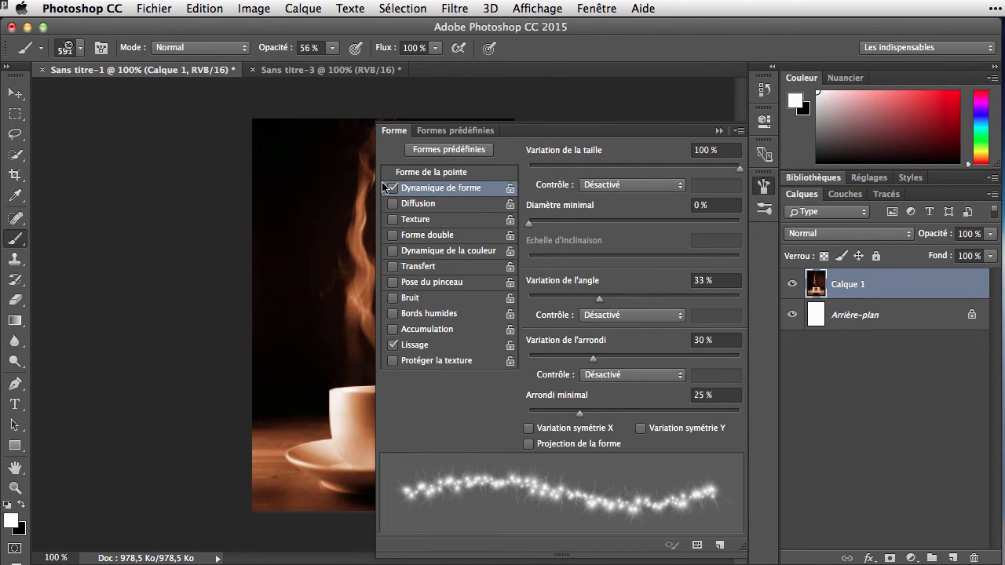
Step: Enable the brush's Diffusion on both axes at 428% and collapse the brush settings
{"action": "left_click", "coordinate": [423, 205]}
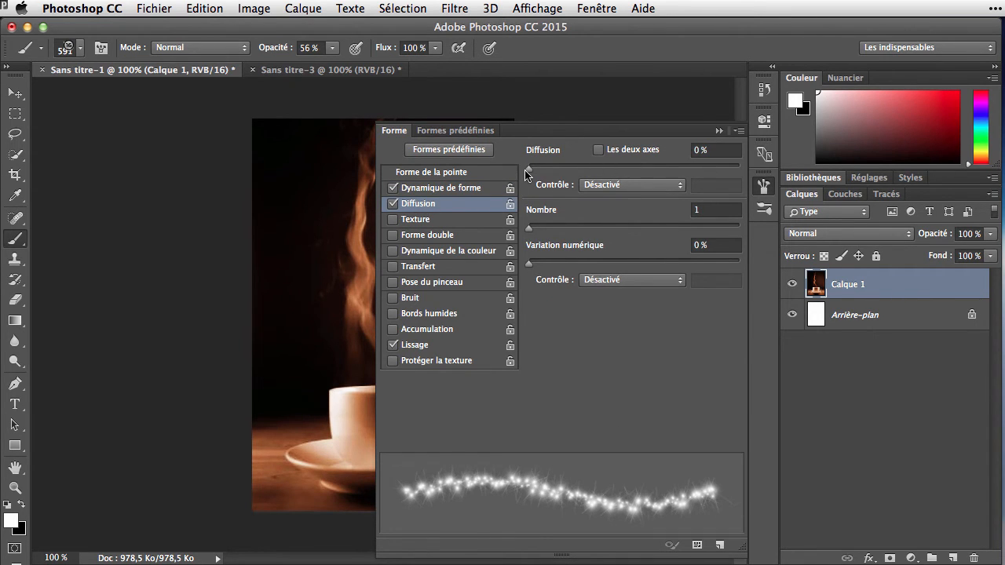
{"action": "mouse_move", "coordinate": [529, 170]}
{"action": "left_mouse_down"}
{"action": "mouse_move", "coordinate": [663, 169]}
{"action": "mouse_move", "coordinate": [598, 165]}
{"action": "mouse_move", "coordinate": [628, 166]}
{"action": "mouse_move", "coordinate": [601, 168]}
{"action": "mouse_move", "coordinate": [623, 176]}
{"action": "mouse_move", "coordinate": [615, 181]}
{"action": "left_mouse_up"}
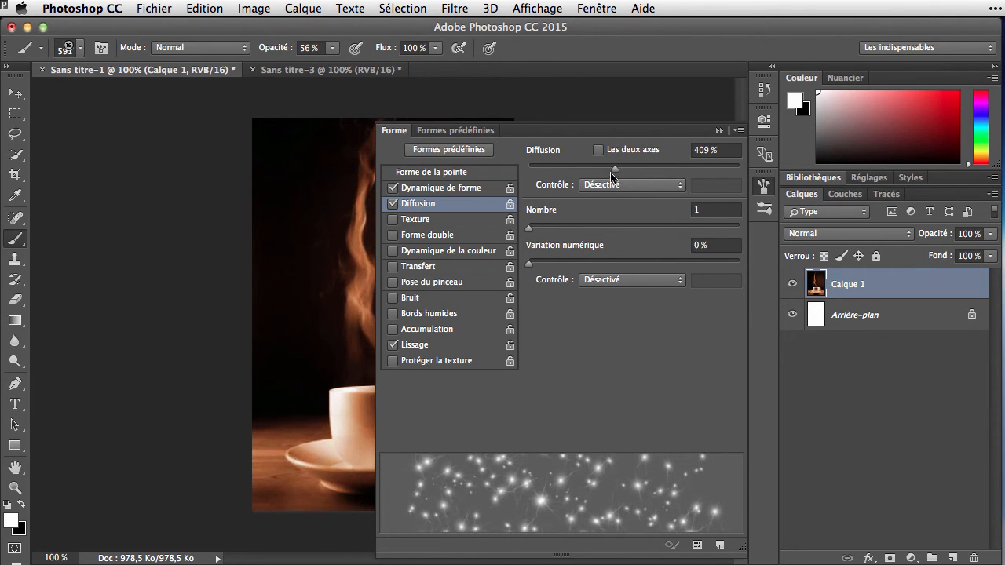
{"action": "left_click", "coordinate": [599, 149]}
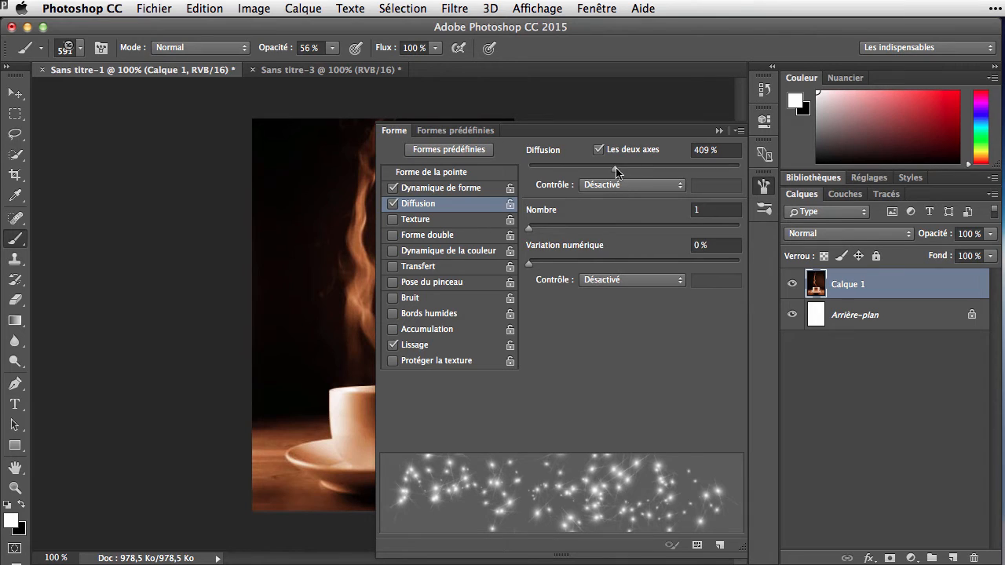
{"action": "mouse_move", "coordinate": [616, 172]}
{"action": "left_mouse_down"}
{"action": "mouse_move", "coordinate": [636, 166]}
{"action": "mouse_move", "coordinate": [620, 172]}
{"action": "left_mouse_up"}
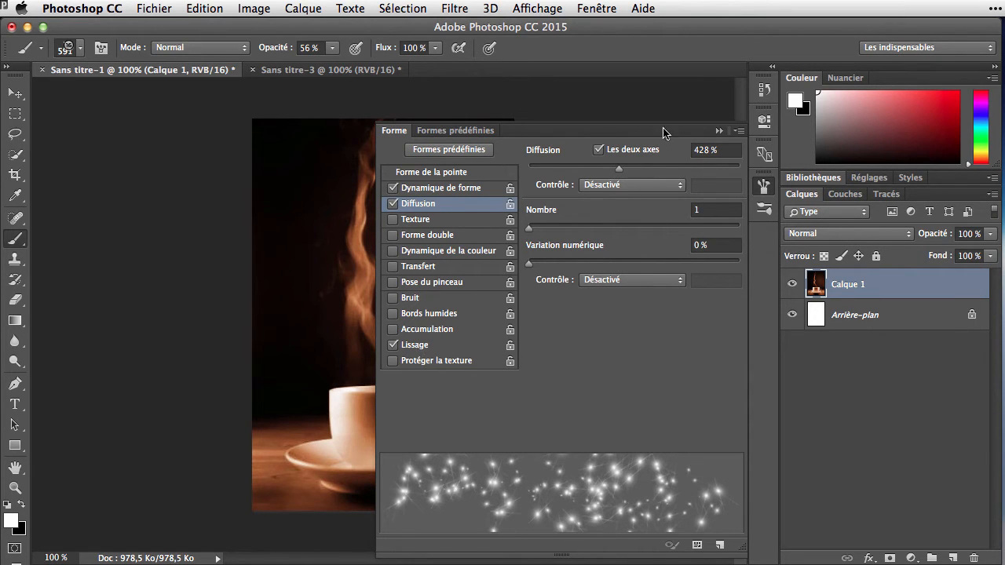
{"action": "left_click", "coordinate": [717, 133]}
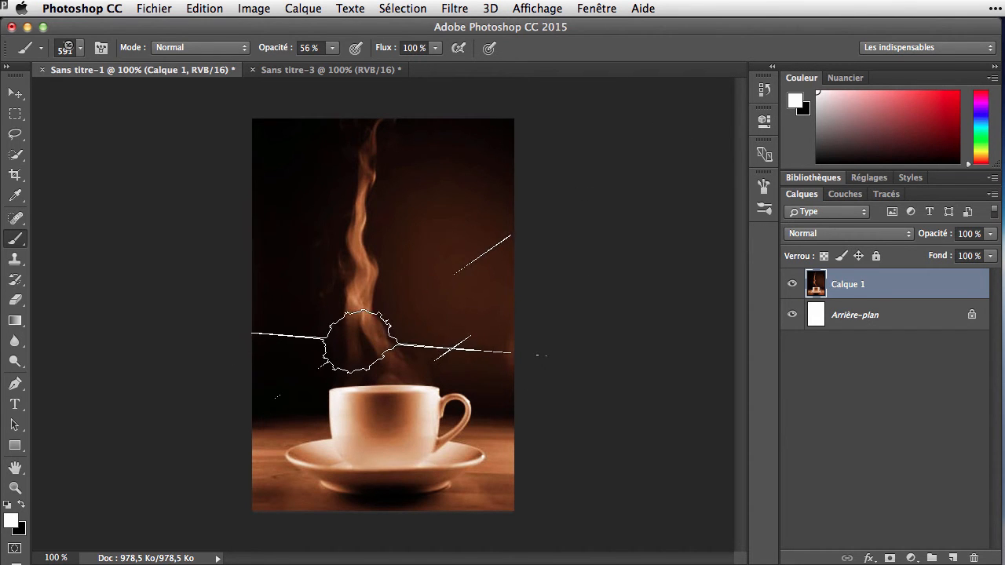
Step: Set the spark brush size to 64 px and paint a short stroke in the steam above the cup
{"action": "left_click", "coordinate": [82, 48]}
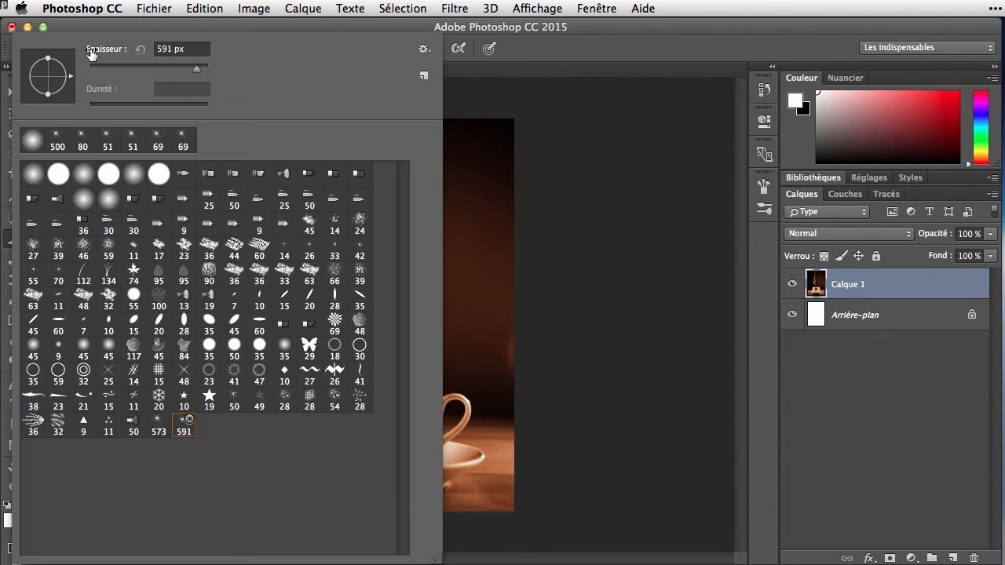
{"action": "left_click", "coordinate": [139, 70]}
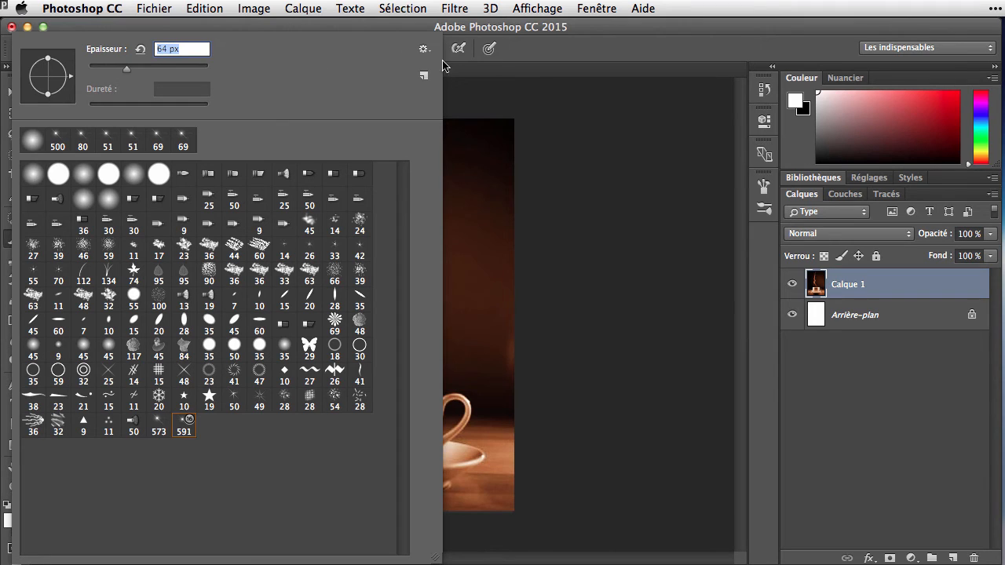
{"action": "left_click", "coordinate": [416, 30]}
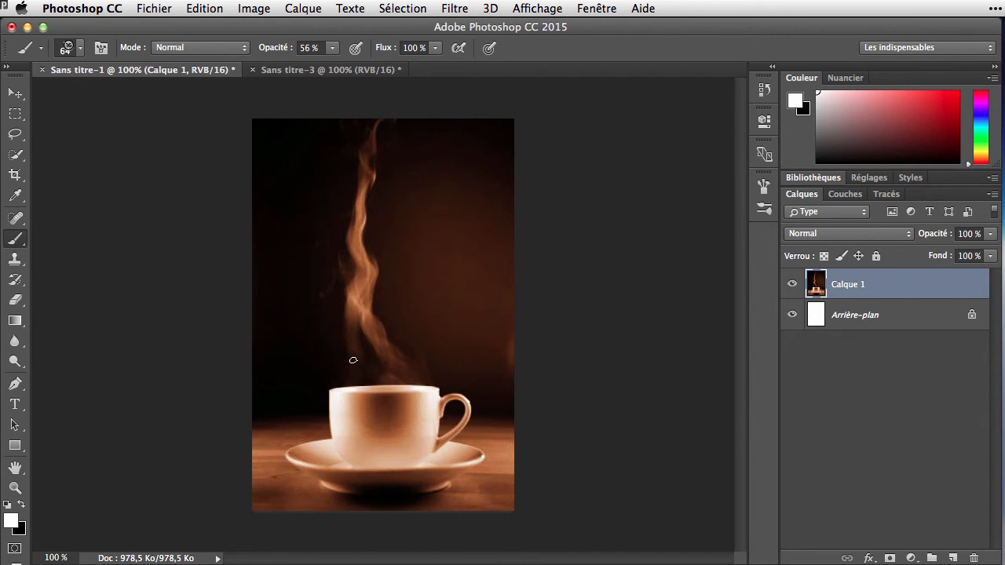
{"action": "left_click_drag", "start_coordinate": [353, 361], "coordinate": [339, 318]}
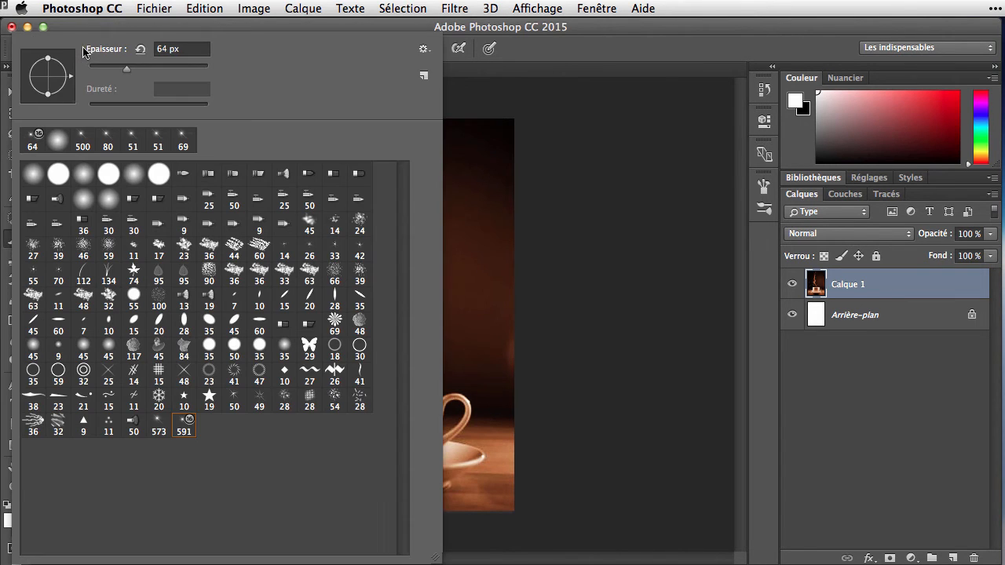
Step: Set the spark brush size to 29 px and paint a short stroke of small sparks just above the cup's right side
{"action": "left_click", "coordinate": [81, 49]}
{"action": "left_click", "coordinate": [105, 69]}
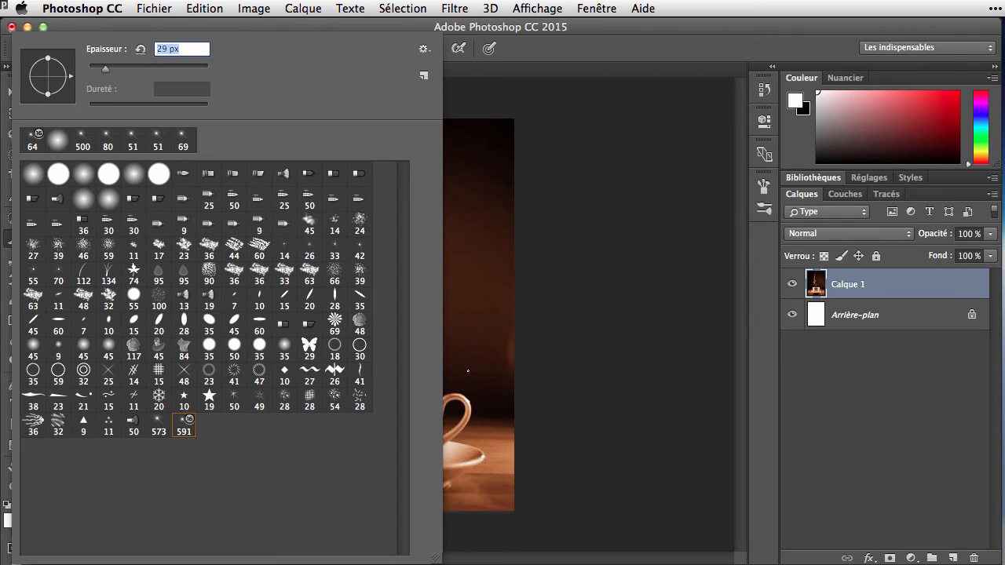
{"action": "left_click", "coordinate": [408, 33]}
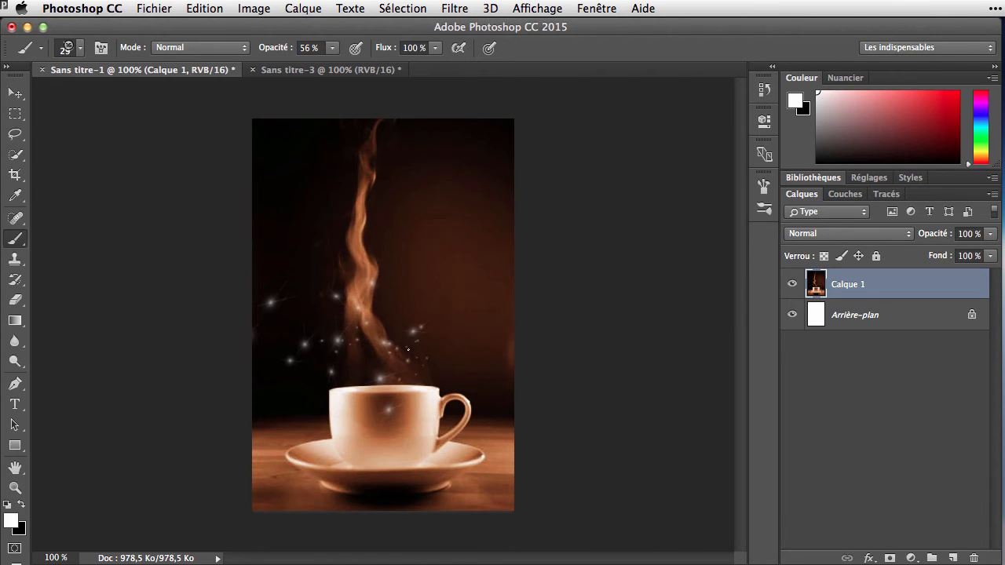
{"action": "left_click_drag", "start_coordinate": [407, 349], "coordinate": [412, 327]}
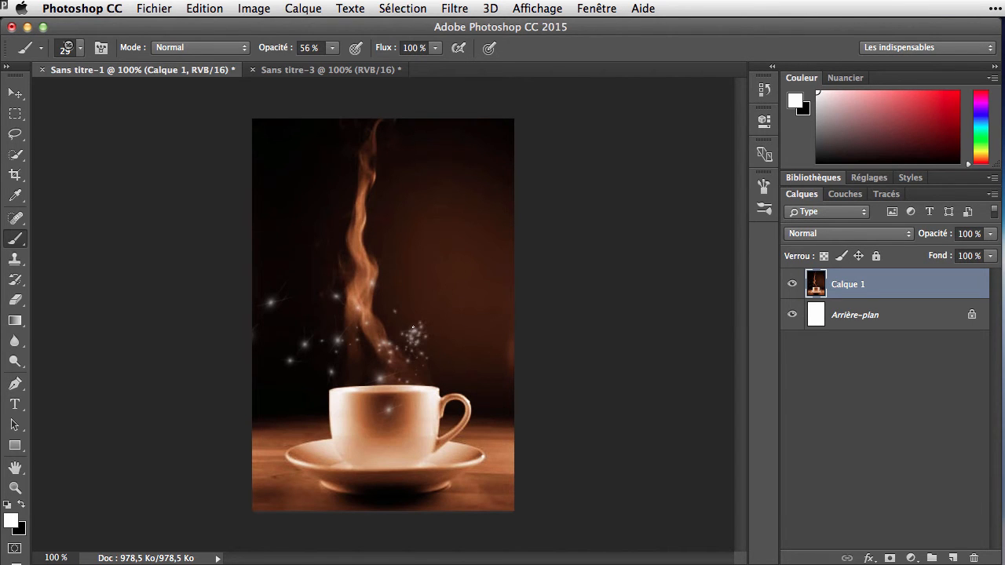
Step: Set the spark brush size to 108 px and paint a short upward stroke of large sparks above the cup's handle
{"action": "left_click", "coordinate": [82, 49]}
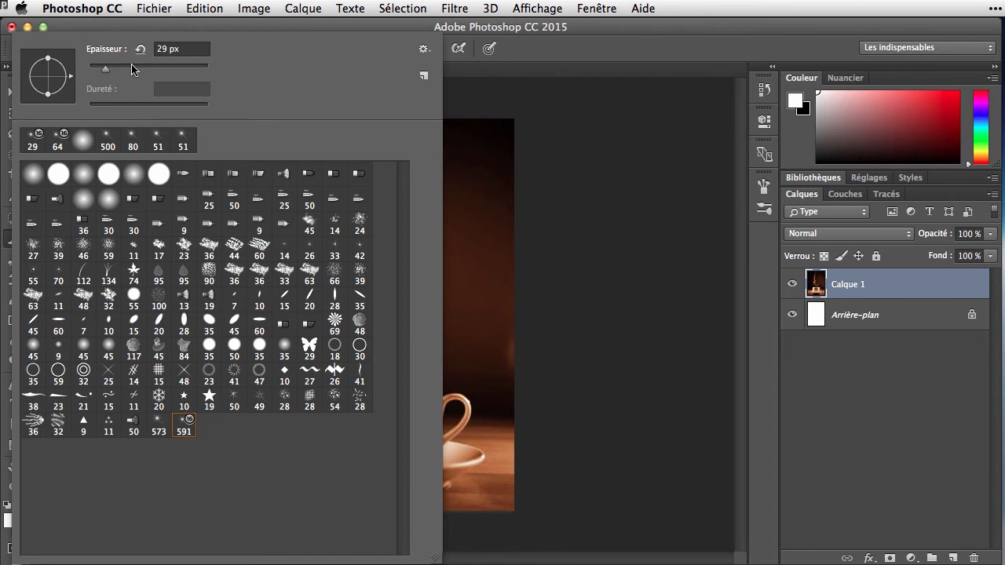
{"action": "left_click_drag", "start_coordinate": [135, 69], "coordinate": [142, 72]}
{"action": "type", "text": "108"}
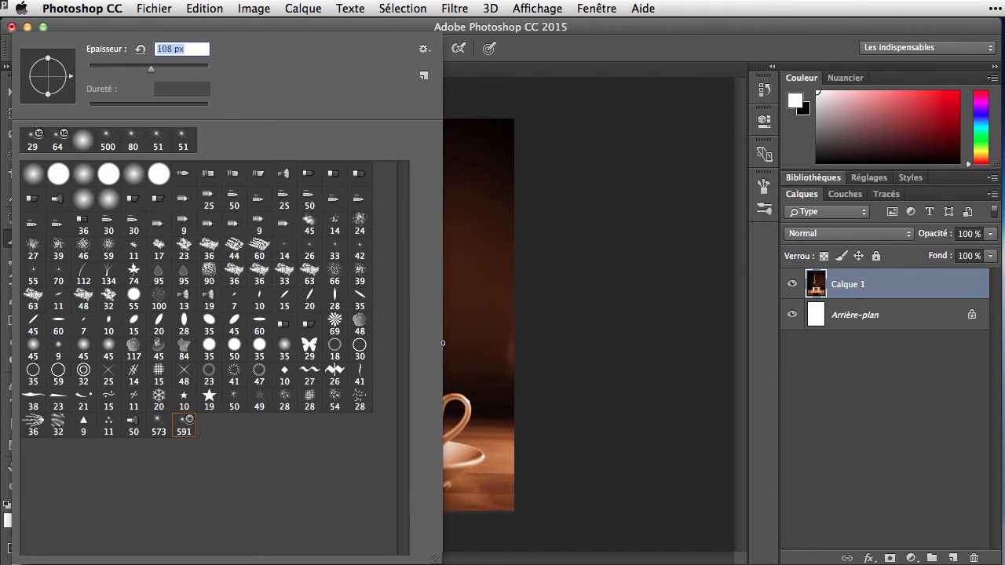
{"action": "left_click", "coordinate": [445, 345]}
{"action": "left_click_drag", "start_coordinate": [446, 356], "coordinate": [440, 302]}
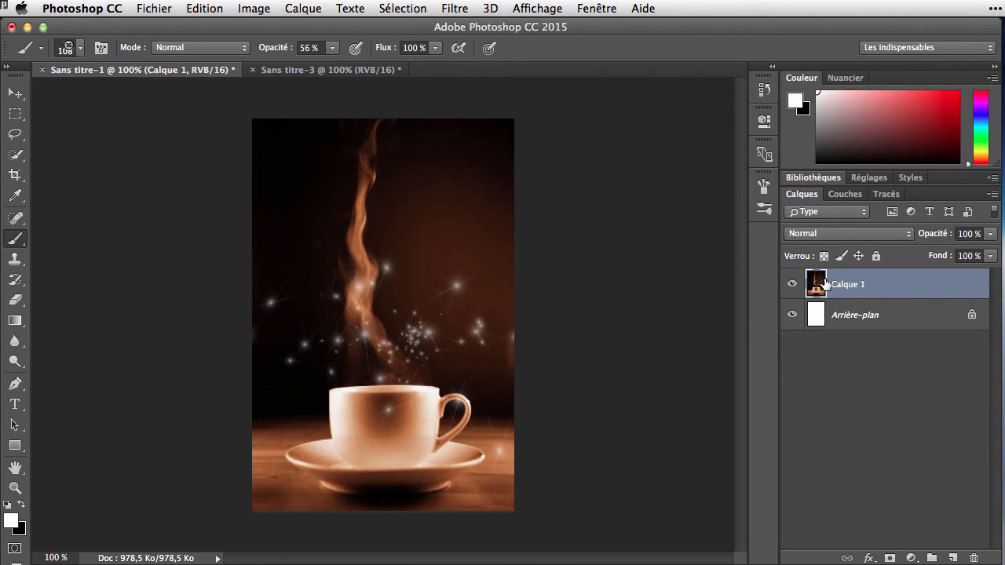
Step: Undo all the sparks painted on Calque 1 and paint a few large ones right of the steam on a new layer
{"action": "key", "text": "super+z"}
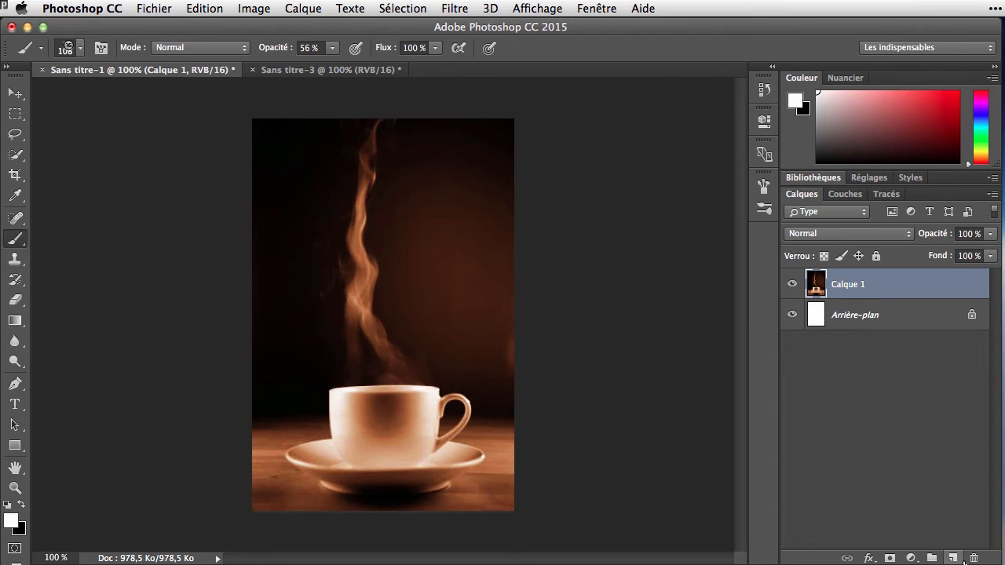
{"action": "left_click", "coordinate": [953, 558]}
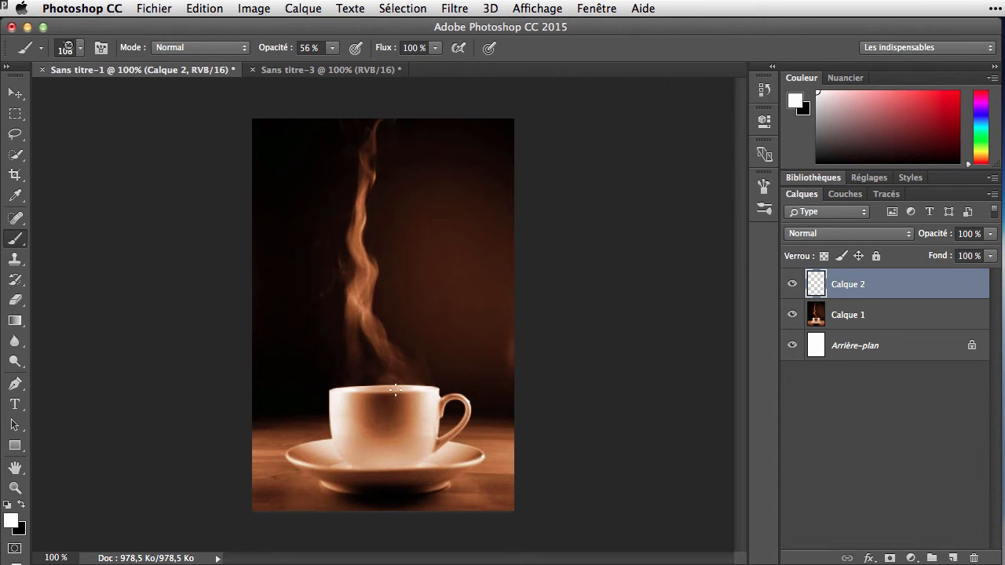
{"action": "left_click_drag", "start_coordinate": [428, 369], "coordinate": [448, 325]}
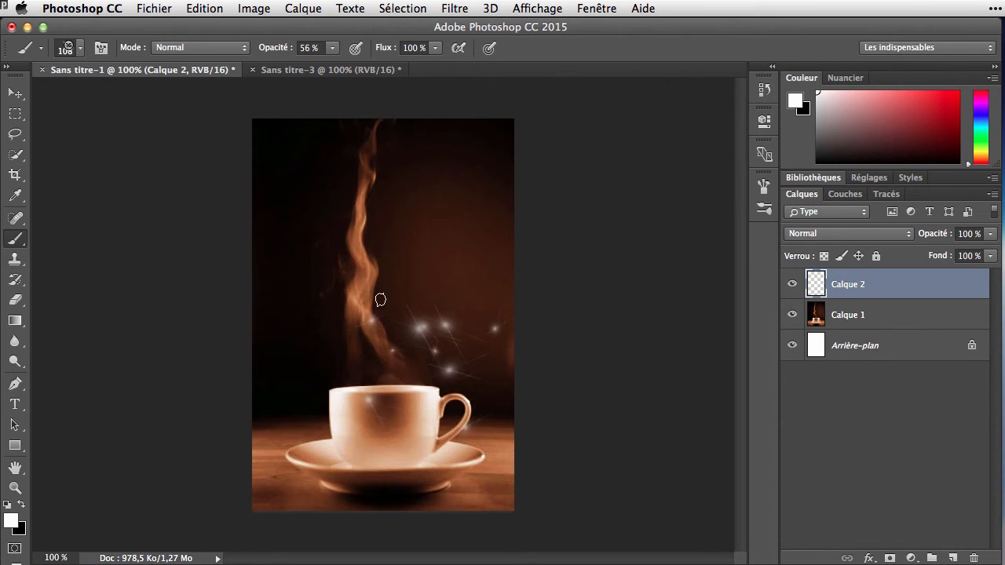
Step: Set the spark brush size to 55 px and paint a stroke across the lower part of the steam
{"action": "left_click", "coordinate": [80, 48]}
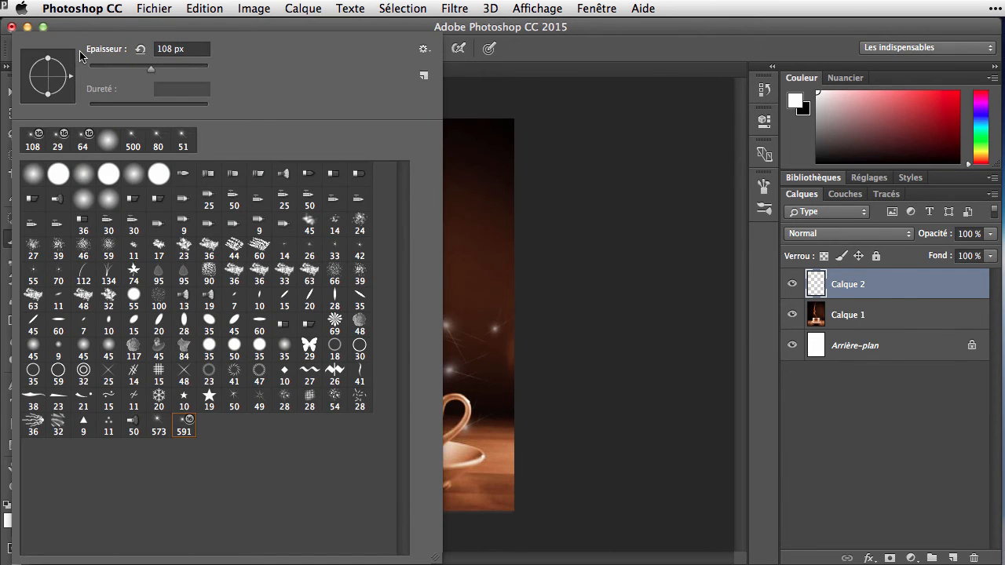
{"action": "left_click", "coordinate": [122, 69]}
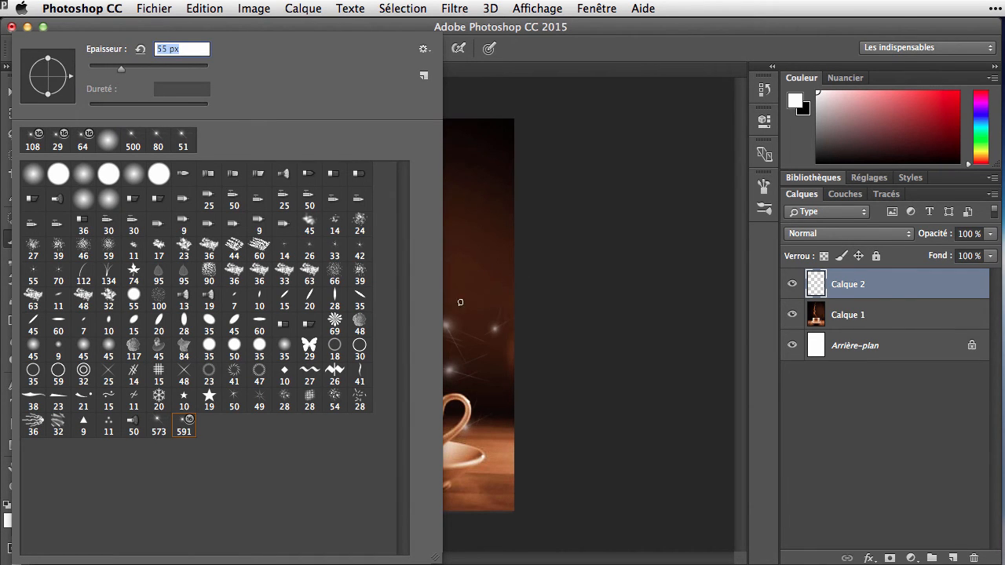
{"action": "left_click", "coordinate": [539, 45]}
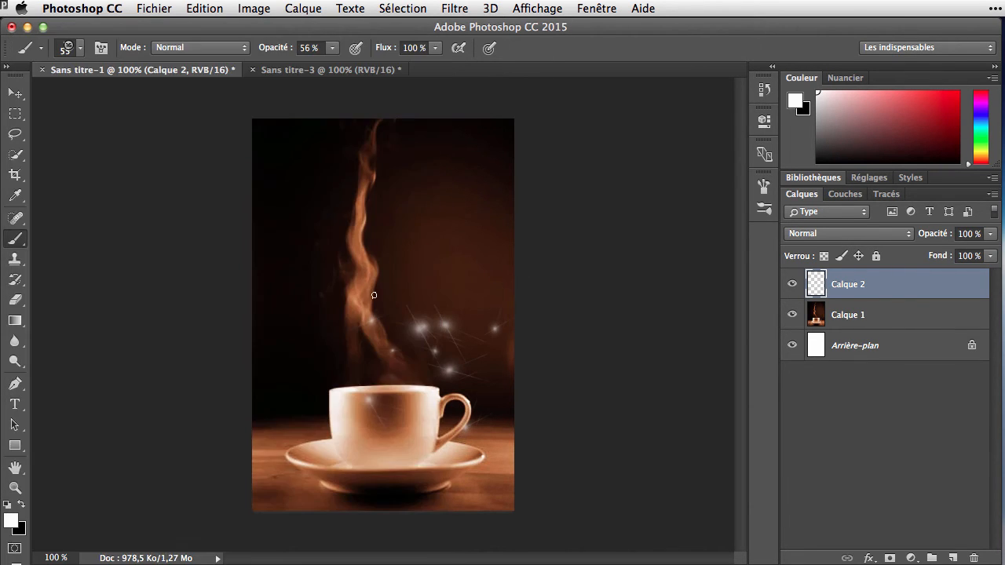
{"action": "left_click_drag", "start_coordinate": [359, 349], "coordinate": [385, 303]}
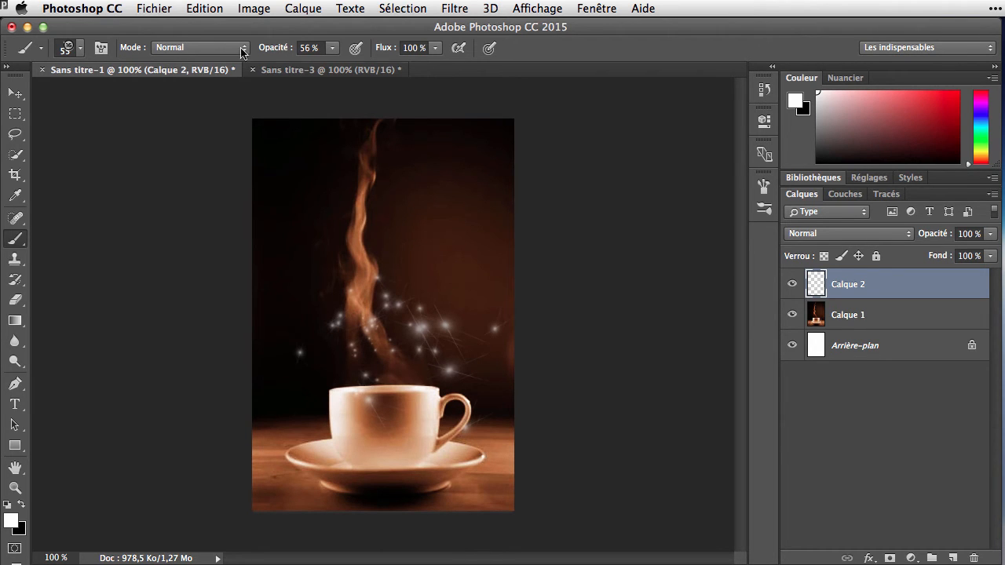
Step: Set the spark brush size to 35 px and scatter small sparks above the cup and on both sides of the steam
{"action": "left_click", "coordinate": [81, 50]}
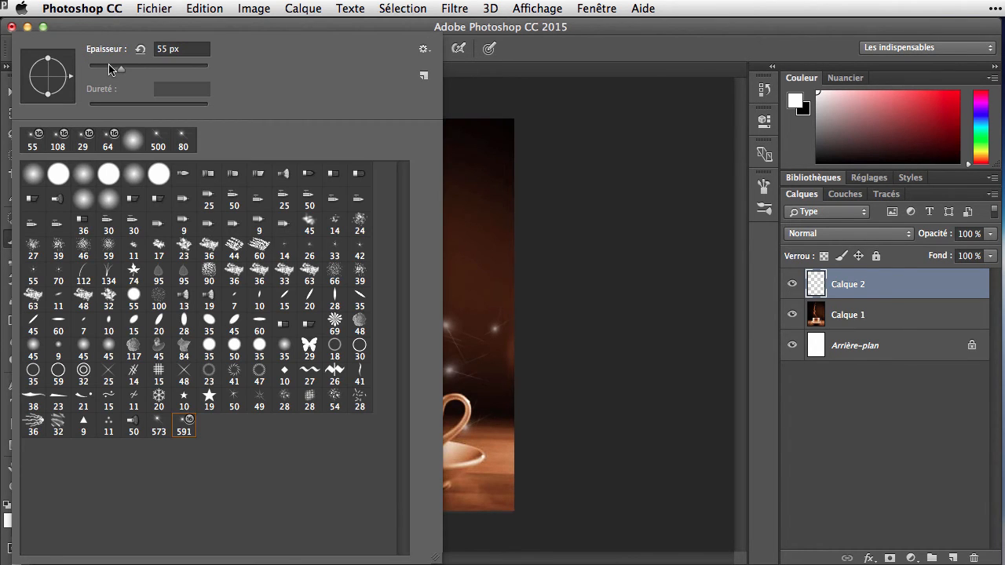
{"action": "left_click", "coordinate": [111, 69]}
{"action": "left_click", "coordinate": [613, 28]}
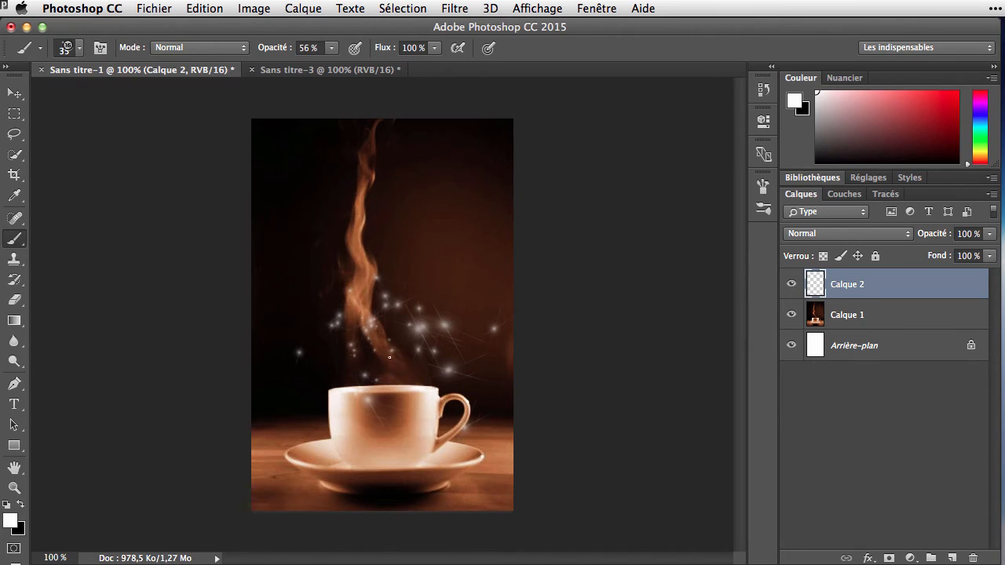
{"action": "left_click_drag", "start_coordinate": [394, 377], "coordinate": [387, 328]}
{"action": "left_click_drag", "start_coordinate": [317, 318], "coordinate": [317, 298]}
{"action": "left_click", "coordinate": [422, 271]}
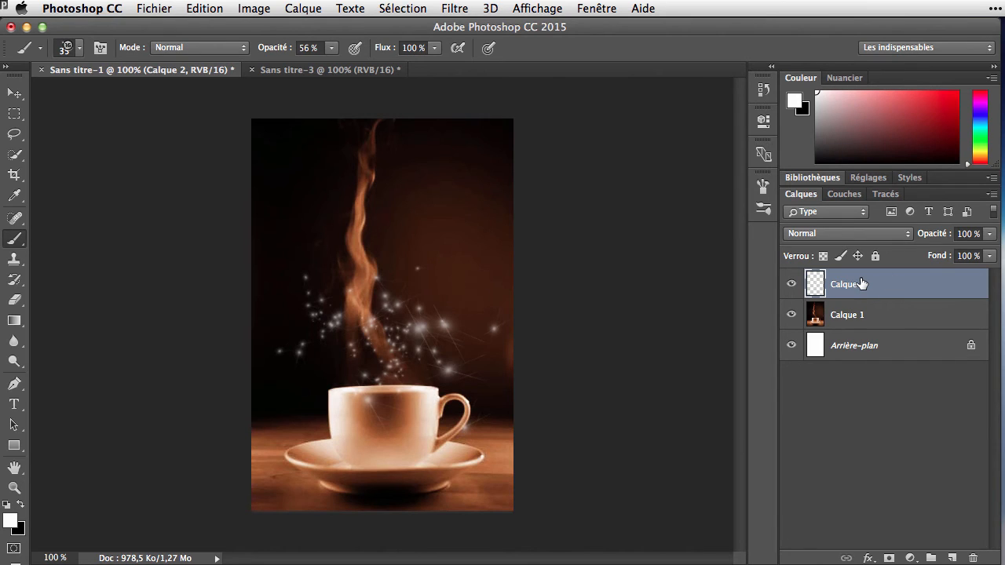
Step: Add a Lueur externe effect to Calque 2 with Lissé enabled and Etendue set to 60%
{"action": "left_click", "coordinate": [869, 557]}
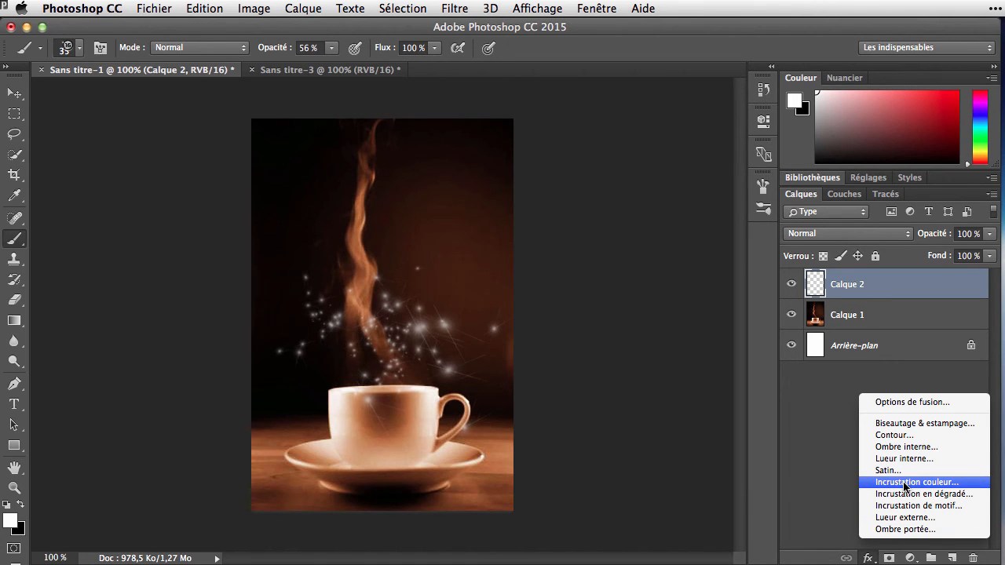
{"action": "left_click", "coordinate": [905, 517]}
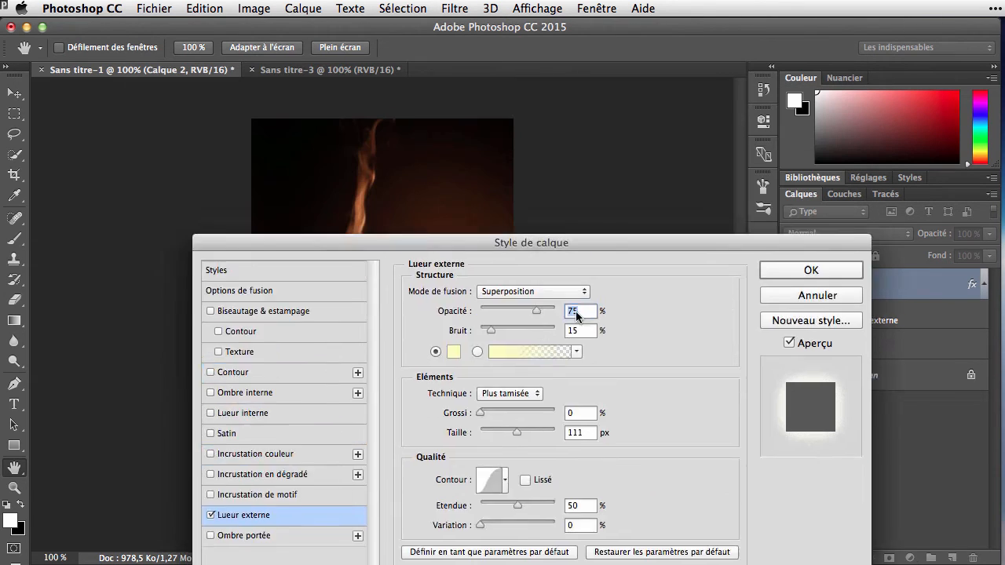
{"action": "left_click_drag", "start_coordinate": [515, 68], "coordinate": [713, 387]}
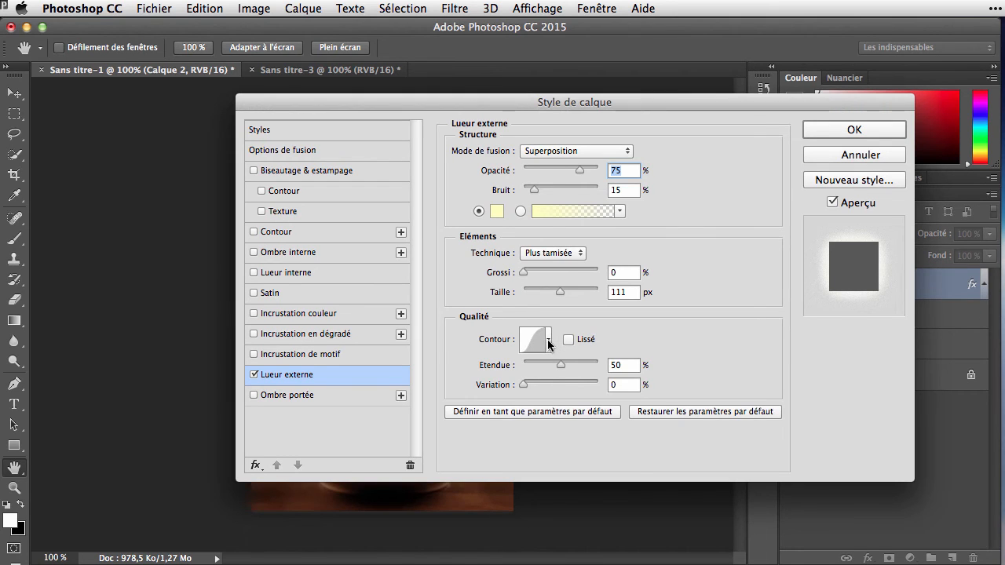
{"action": "left_click", "coordinate": [548, 343]}
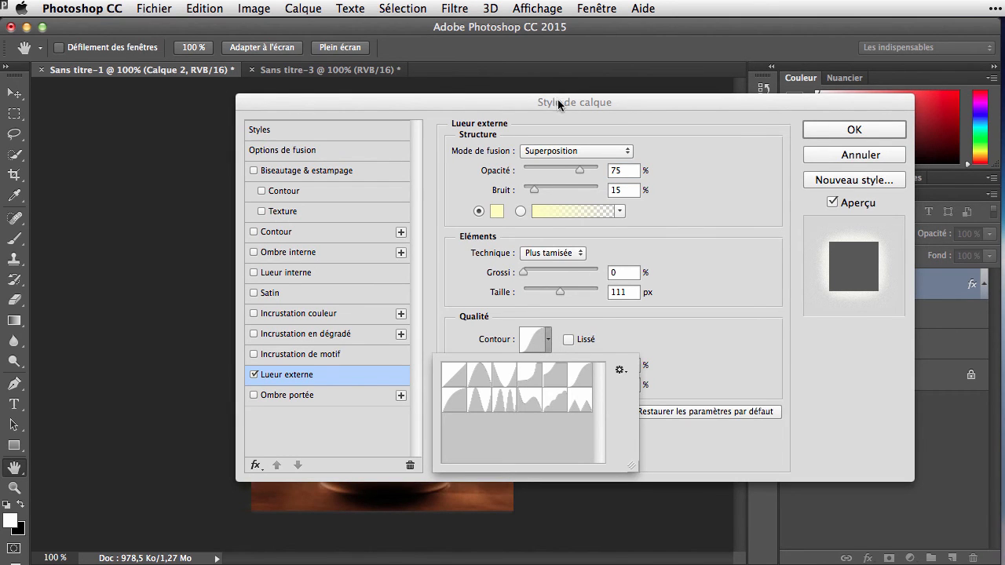
{"action": "left_click_drag", "start_coordinate": [559, 105], "coordinate": [824, 40]}
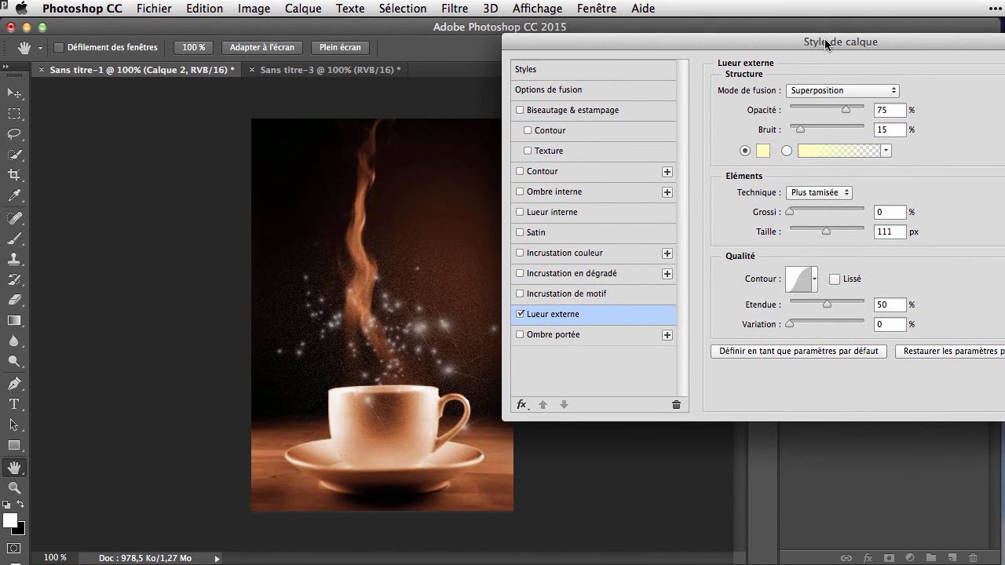
{"action": "left_click", "coordinate": [817, 305]}
{"action": "mouse_move", "coordinate": [816, 309]}
{"action": "left_mouse_down"}
{"action": "mouse_move", "coordinate": [776, 314]}
{"action": "mouse_move", "coordinate": [834, 308]}
{"action": "left_mouse_up"}
Step: Try several contours for the outer glow, choose the double-peaked one and apply the layer style
{"action": "left_click", "coordinate": [814, 279]}
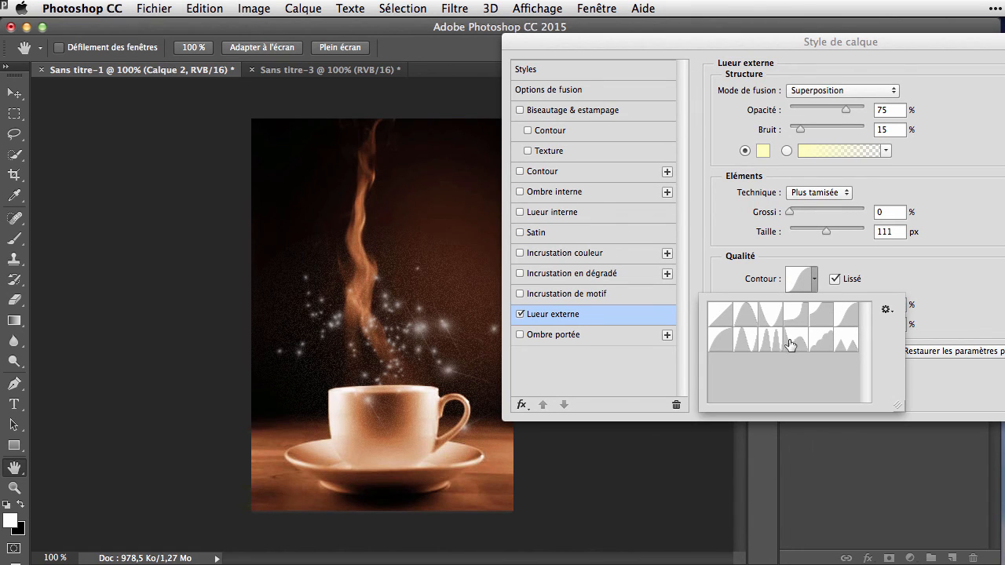
{"action": "left_click", "coordinate": [743, 318]}
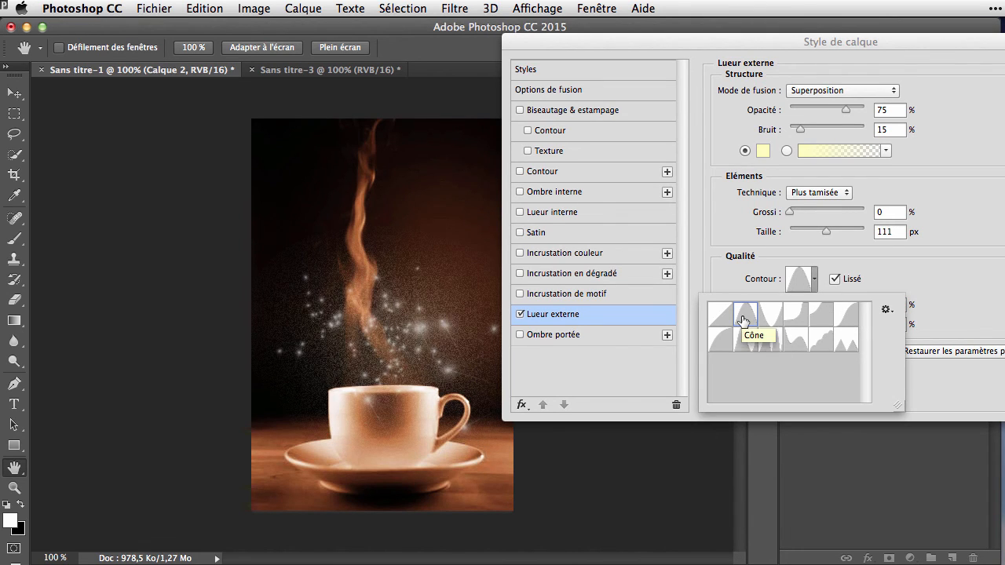
{"action": "left_click", "coordinate": [766, 317]}
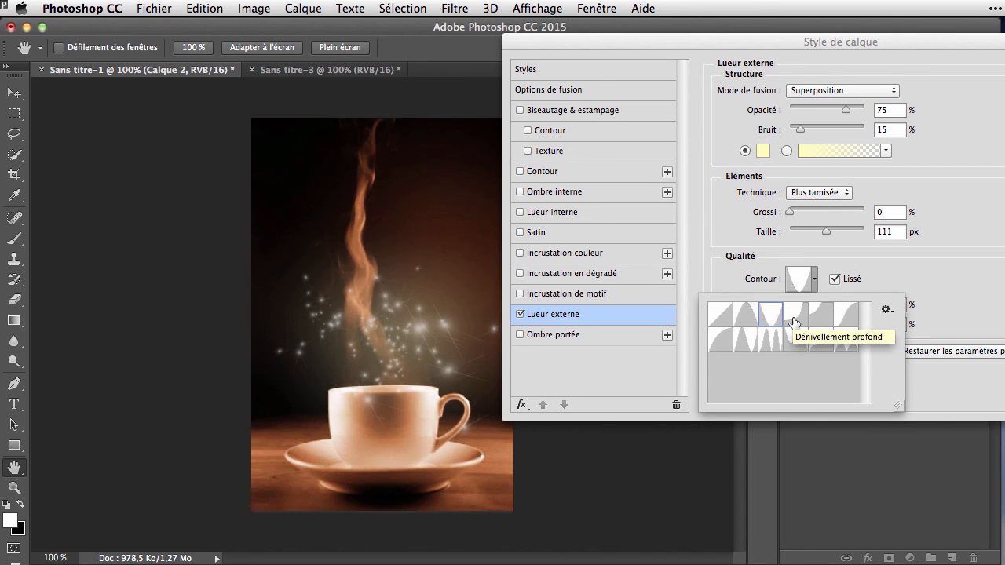
{"action": "left_click", "coordinate": [794, 323]}
{"action": "left_click_drag", "start_coordinate": [799, 39], "coordinate": [553, 24]}
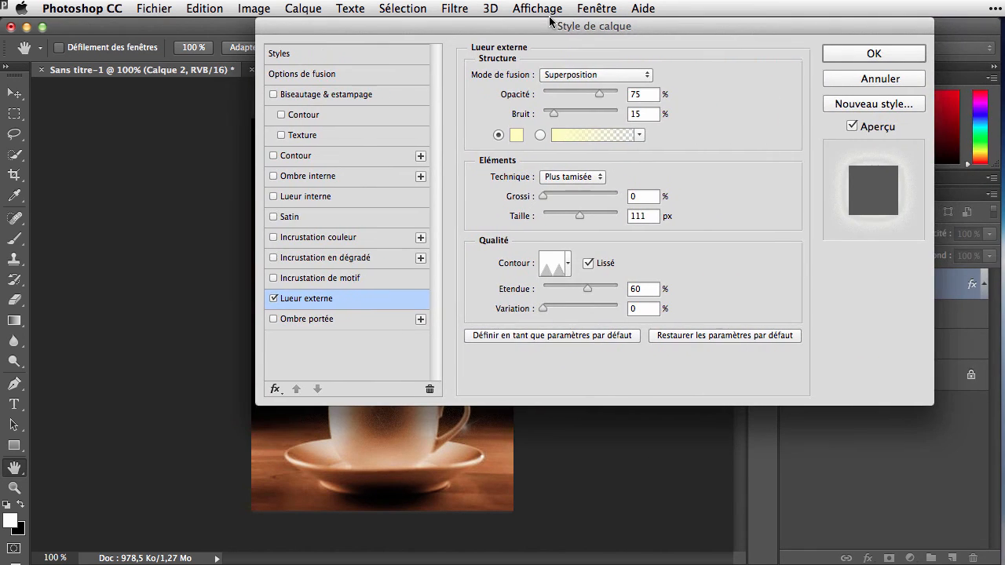
{"action": "left_click", "coordinate": [874, 54]}
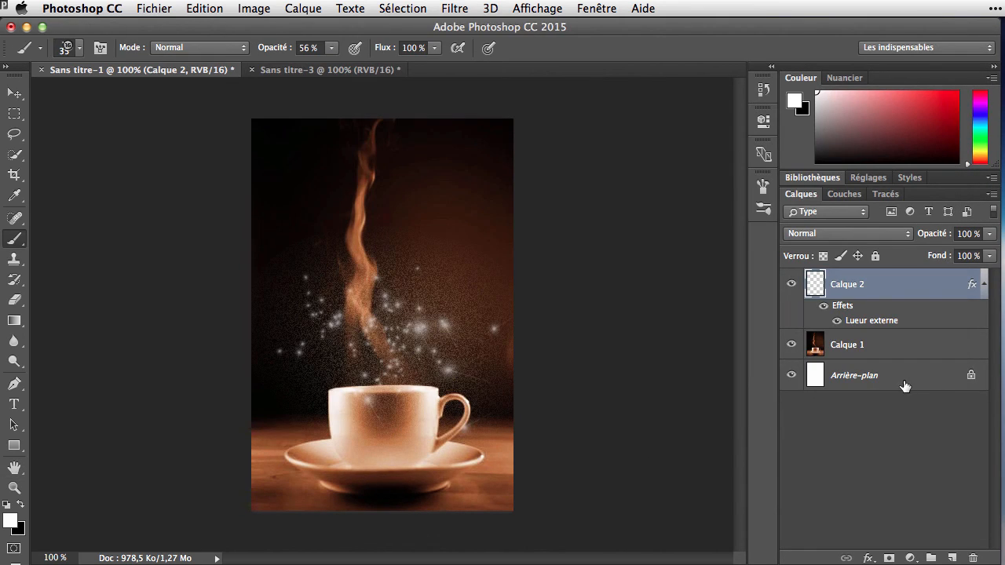
Step: Review the Lueur externe settings and the Options de fusion of Calque 2 against the image
{"action": "double_click", "coordinate": [871, 323]}
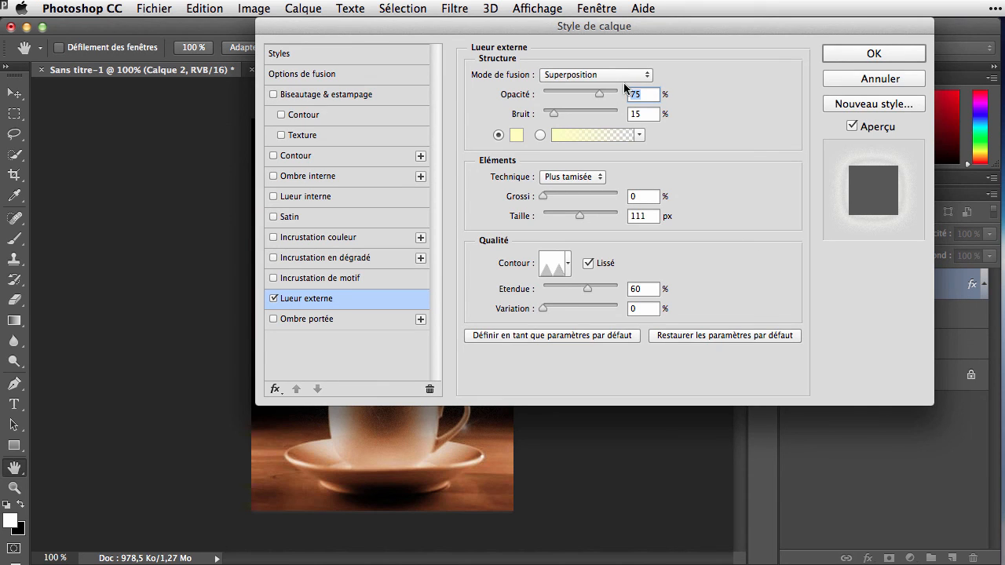
{"action": "left_click", "coordinate": [868, 55]}
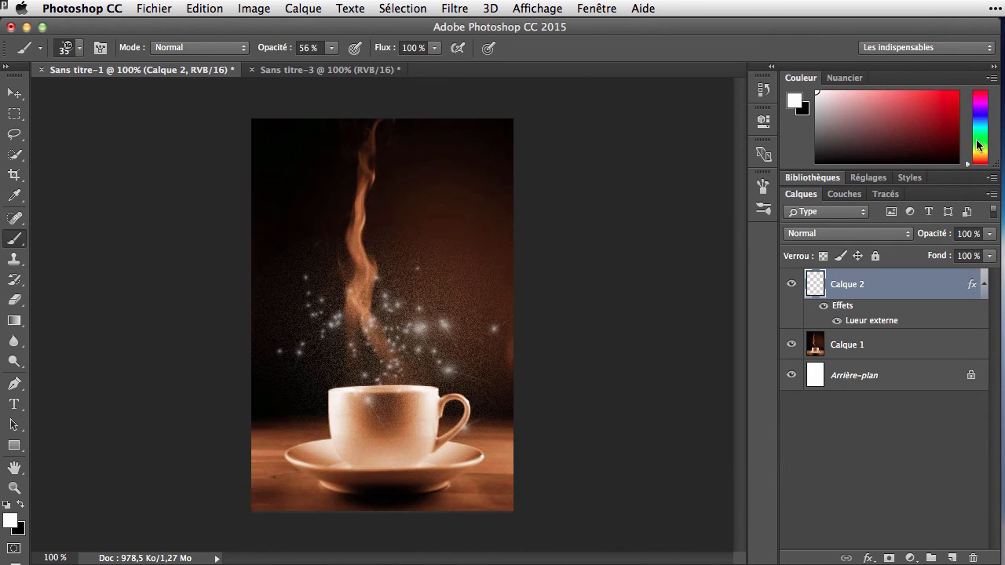
{"action": "double_click", "coordinate": [839, 306]}
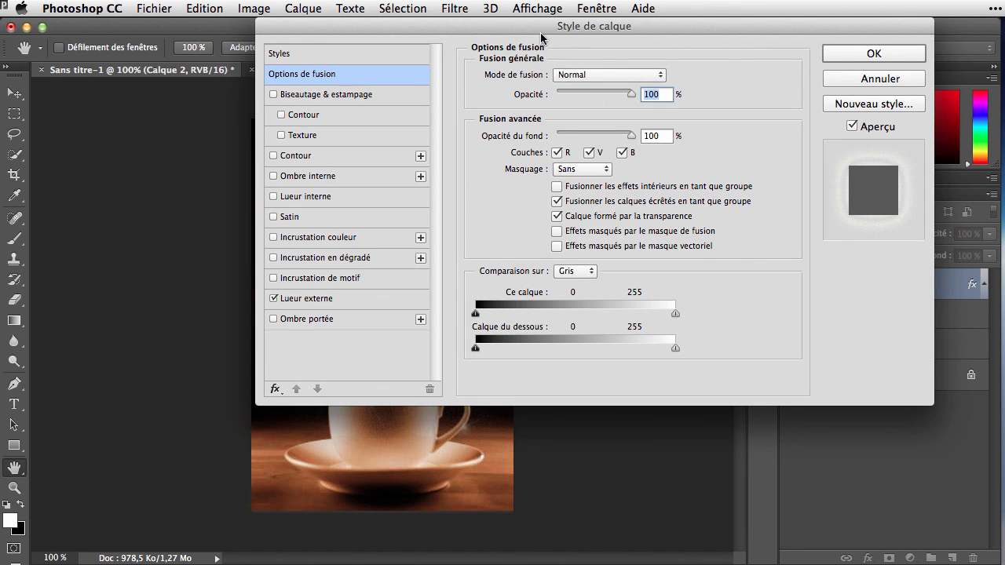
{"action": "left_click_drag", "start_coordinate": [542, 26], "coordinate": [745, 26]}
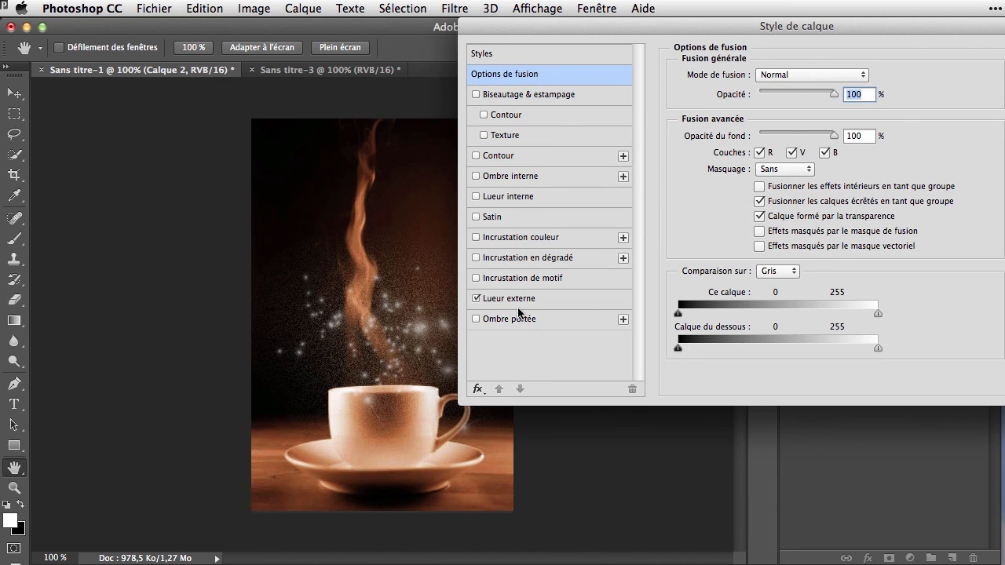
{"action": "key", "text": "Return"}
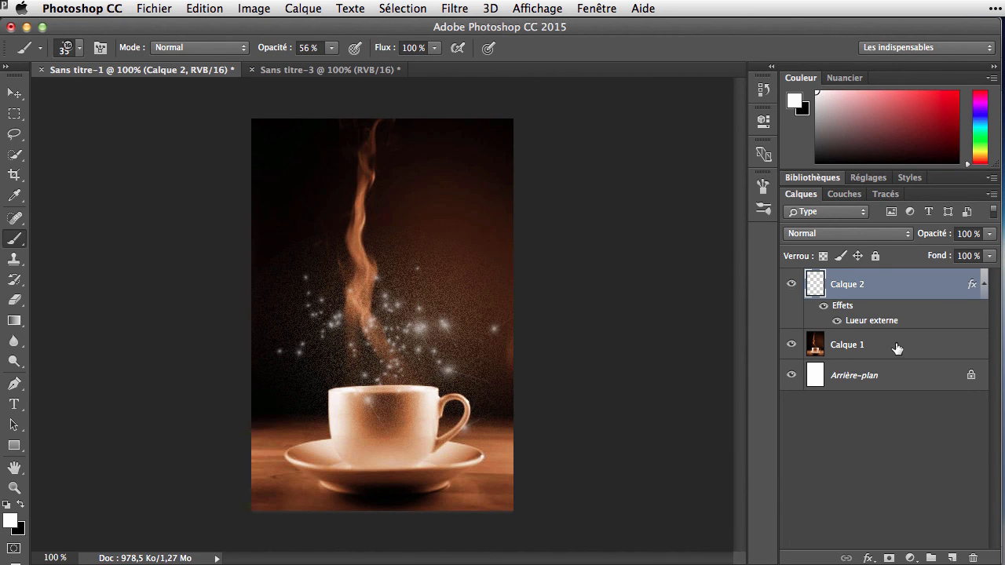